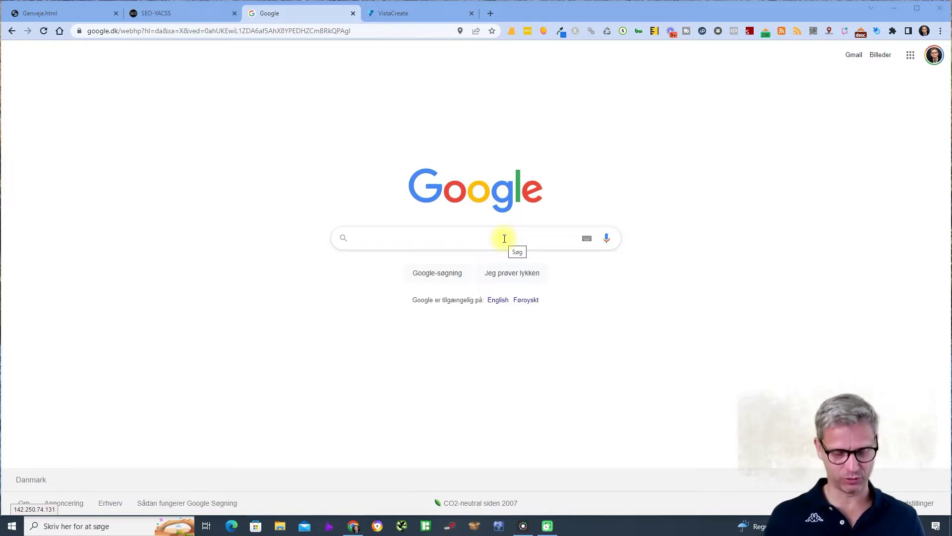
Search Google for 'dreamhost cloud'
left_click(504, 238)
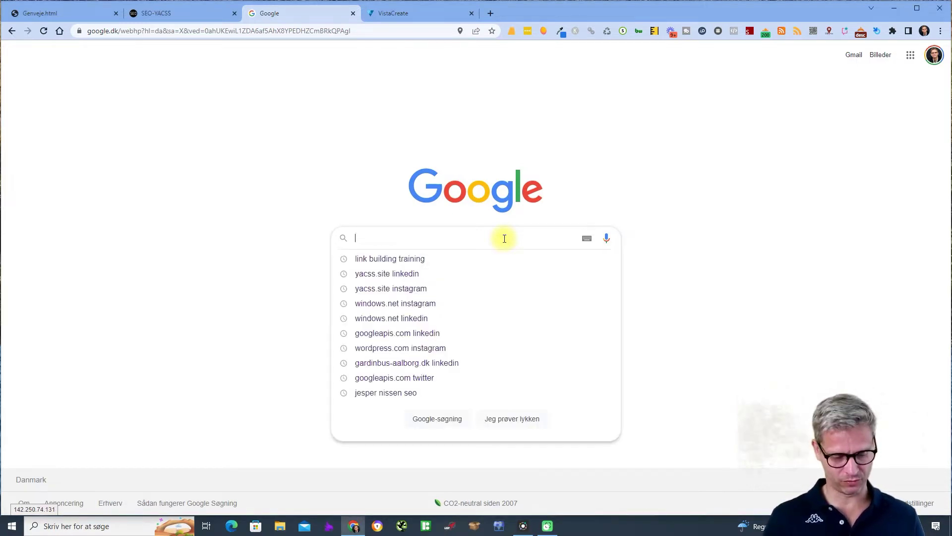
type("dreamhost ")
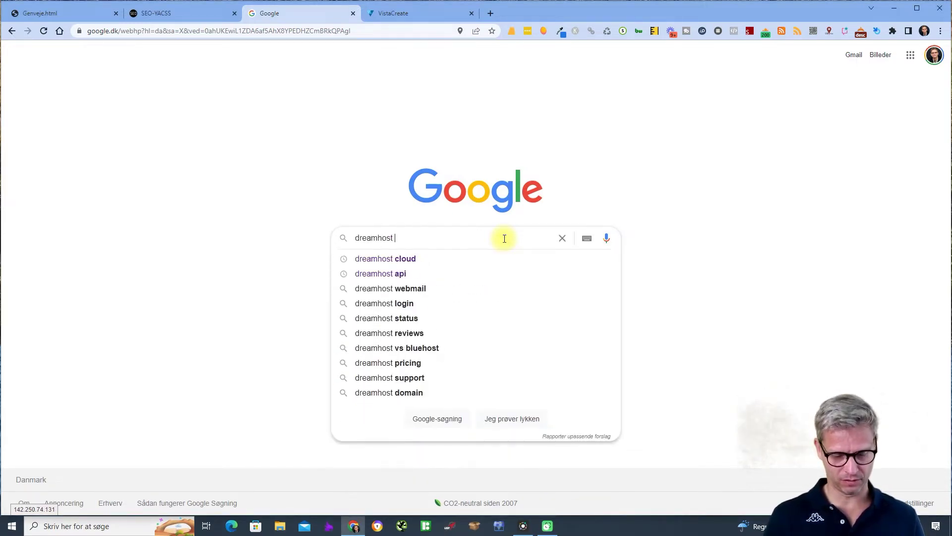
type("cloud")
key("Return")
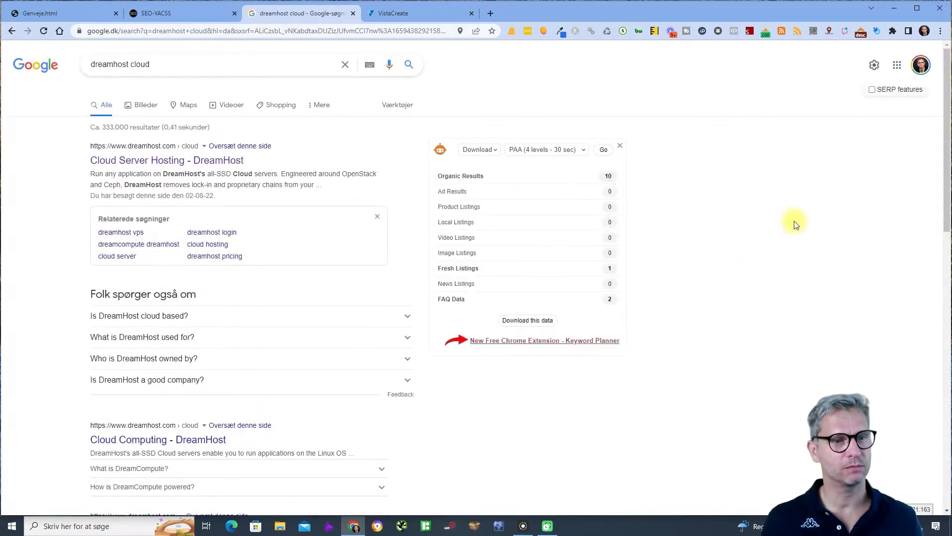
Open the 'Cloud Server Hosting - DreamHost' result, load the homepage briefly, then return to the cloud page
left_click(137, 163)
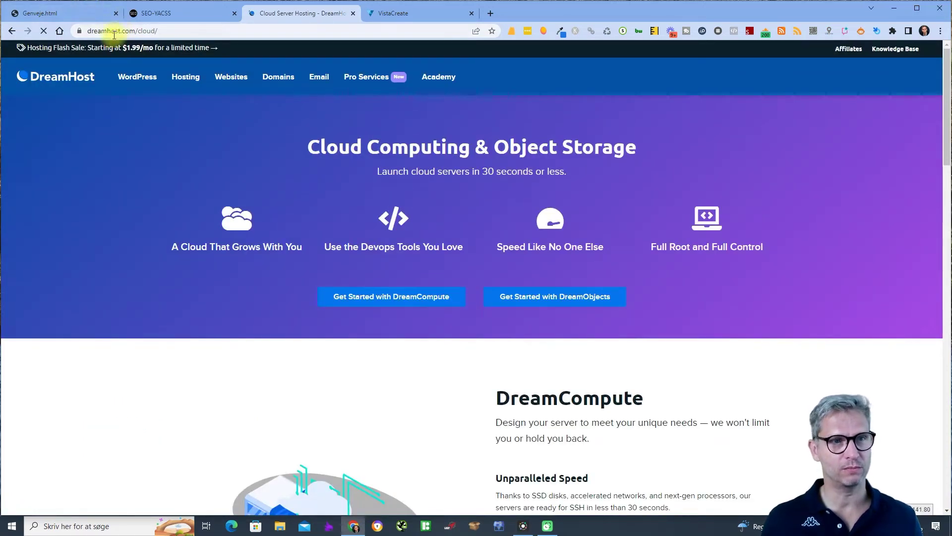
double_click(146, 30)
key("BackSpace")
key("Return")
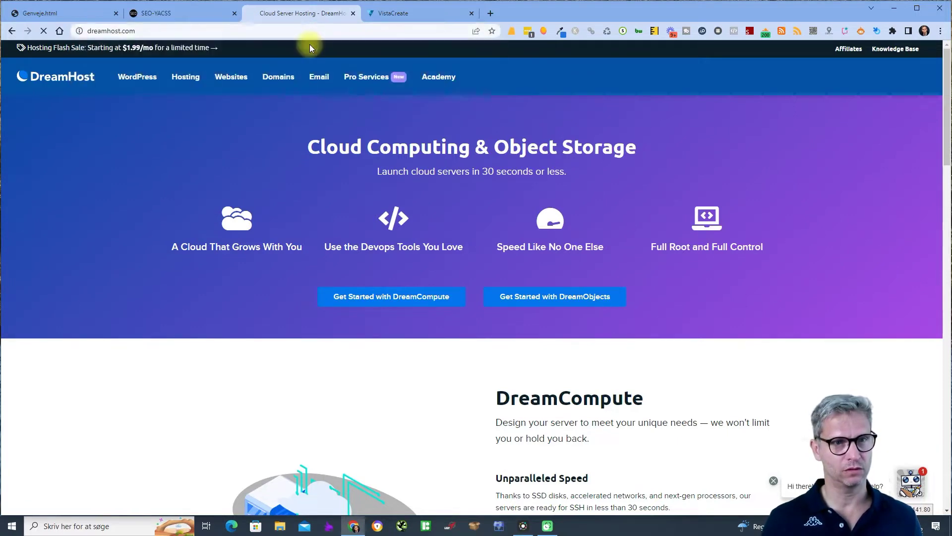
left_click(14, 34)
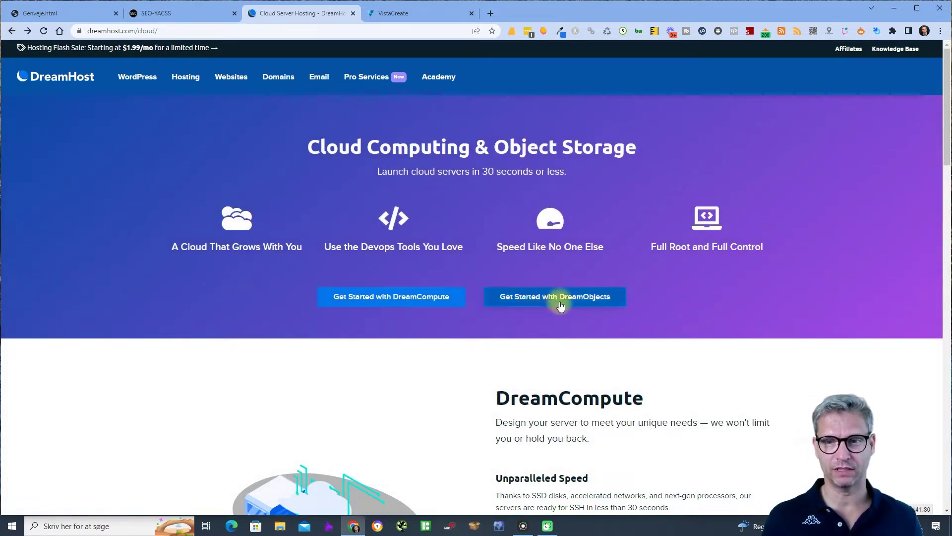
Open the DreamObjects storage page, highlight 'S3 Compatible', and start the free-trial signup
left_click(590, 300)
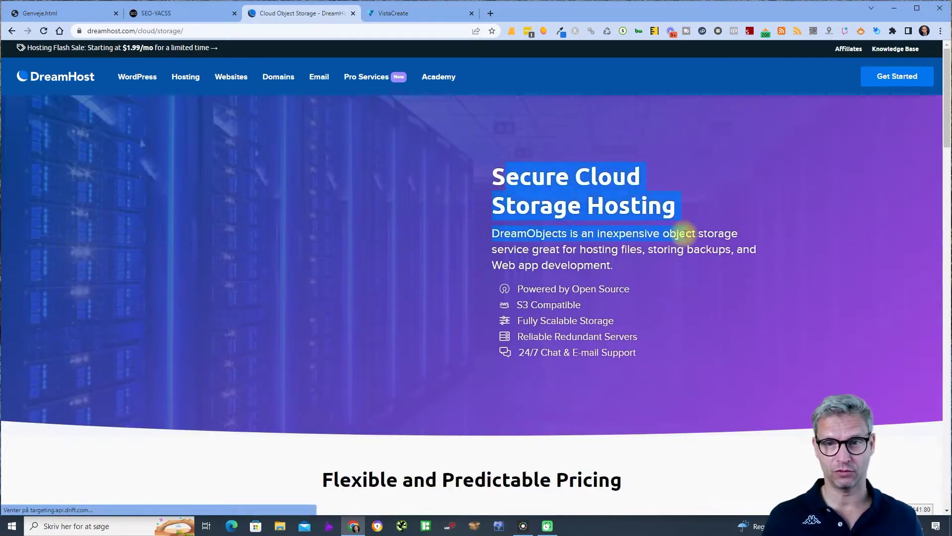
left_click_drag(552, 304, 513, 307)
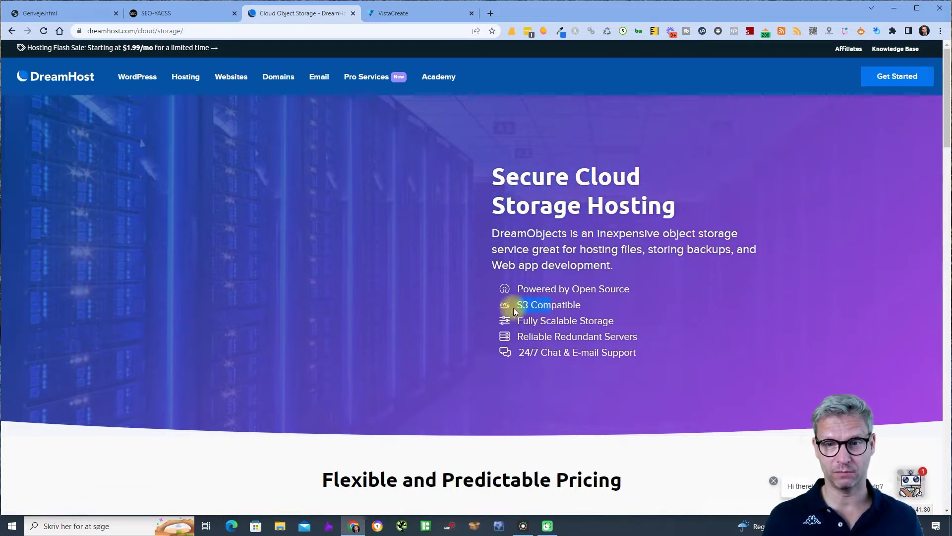
scroll(628, 305, "down", 3)
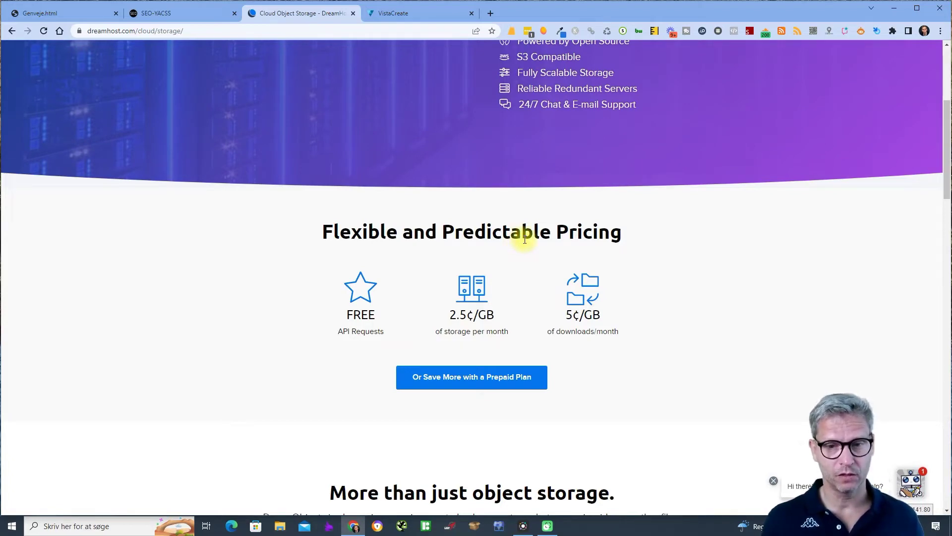
scroll(519, 240, "down", 2)
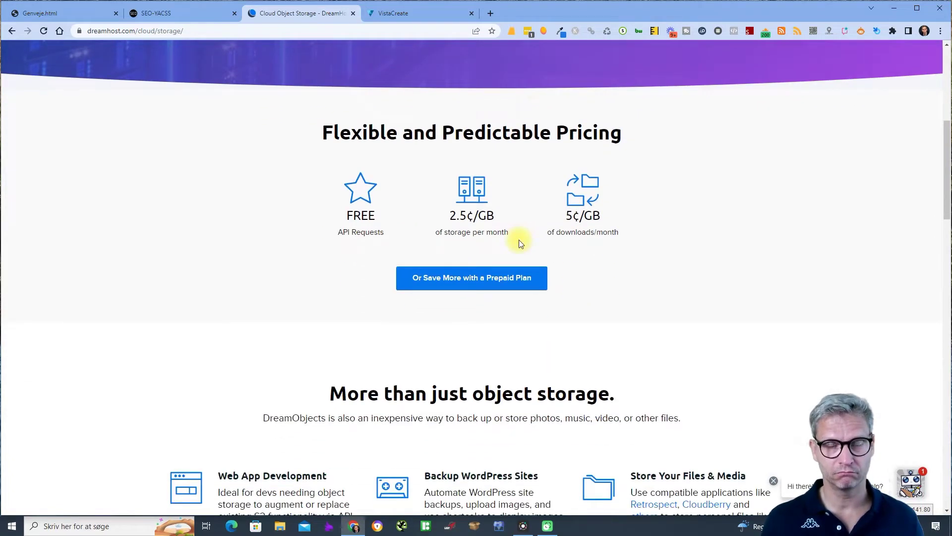
scroll(519, 240, "down", 2)
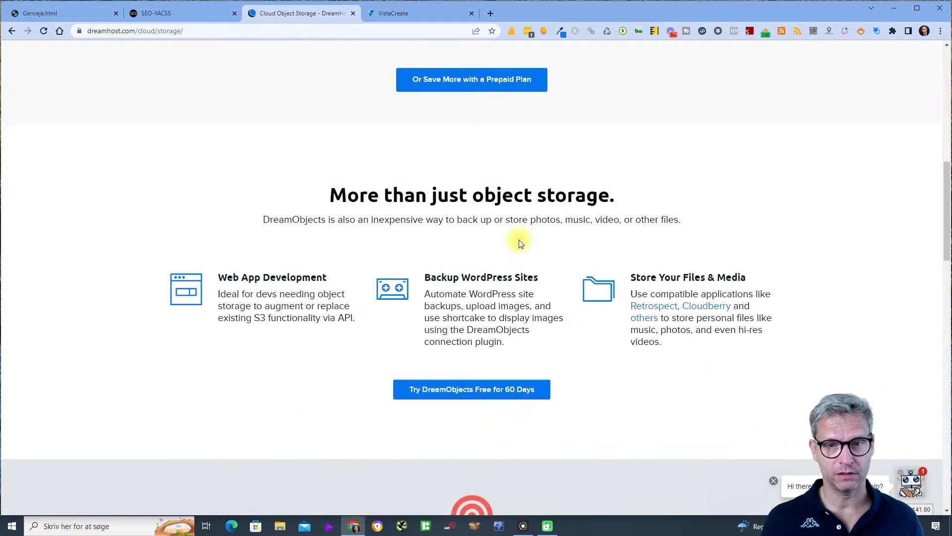
scroll(519, 239, "down", 2)
scroll(520, 242, "down", 1)
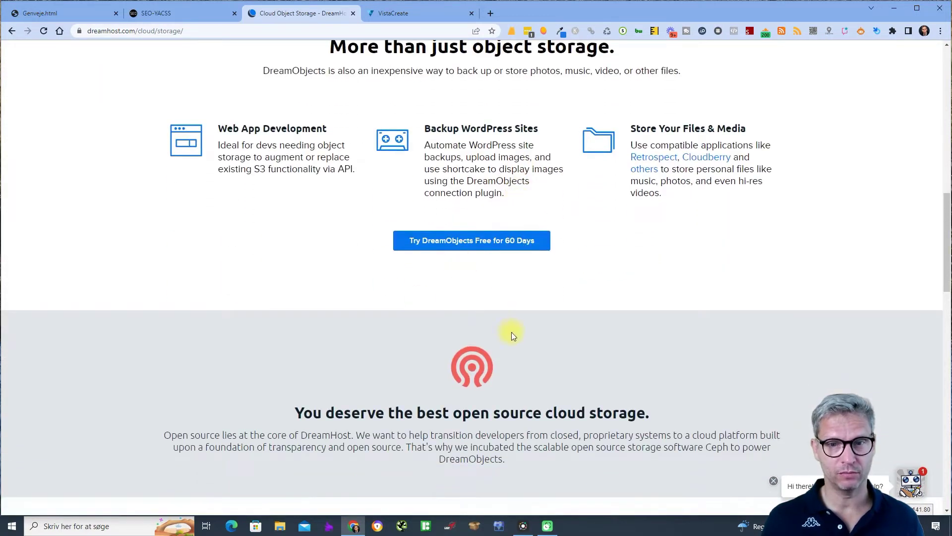
scroll(473, 338, "up", 2)
scroll(468, 338, "up", 5)
scroll(469, 337, "up", 5)
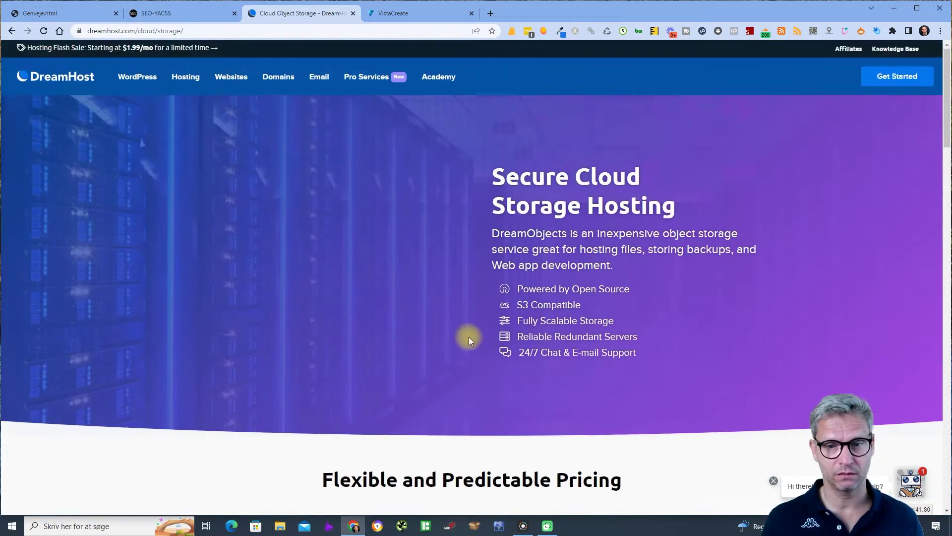
scroll(469, 337, "down", 5)
scroll(465, 327, "down", 5)
scroll(465, 325, "up", 1)
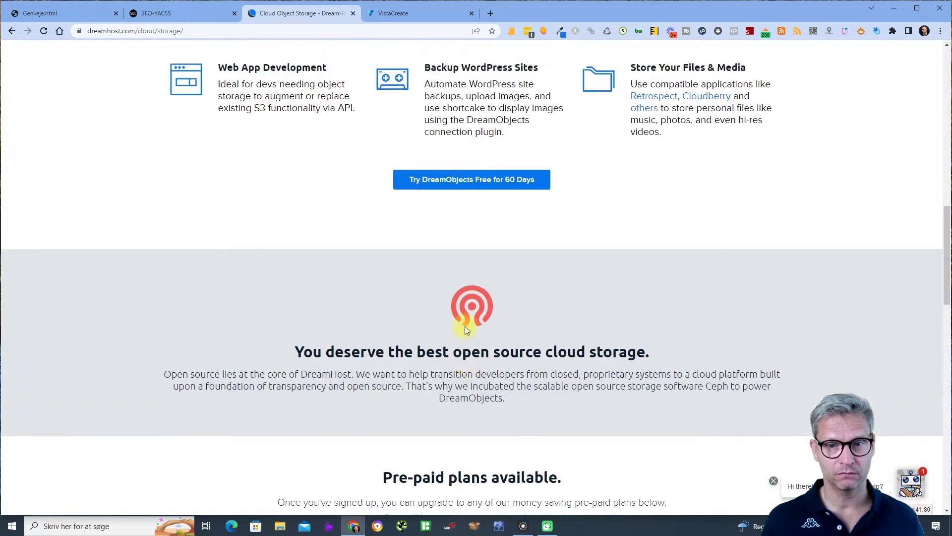
scroll(465, 326, "up", 3)
scroll(476, 432, "down", 1)
left_click(495, 440)
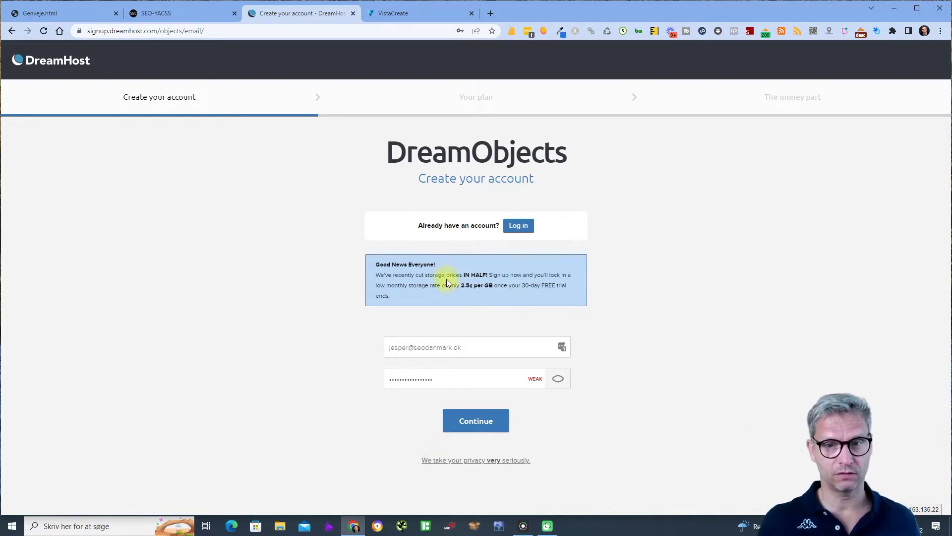
Enter the account email and replace the password with a new one rated good
left_click(469, 349)
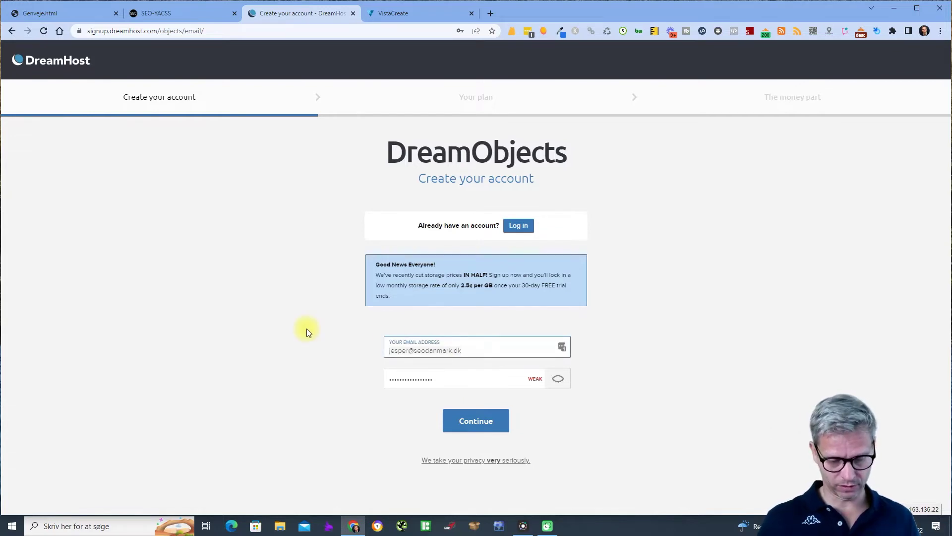
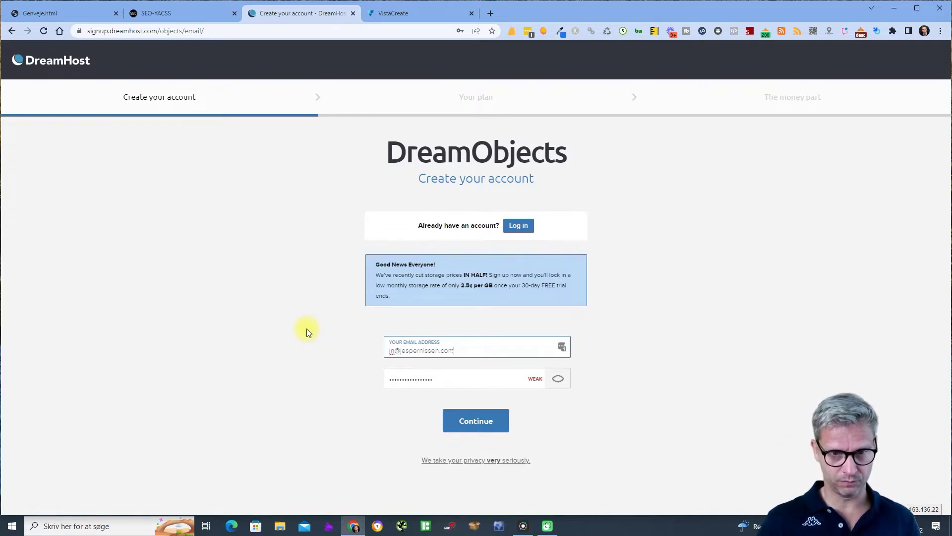
key("Tab")
type("•")
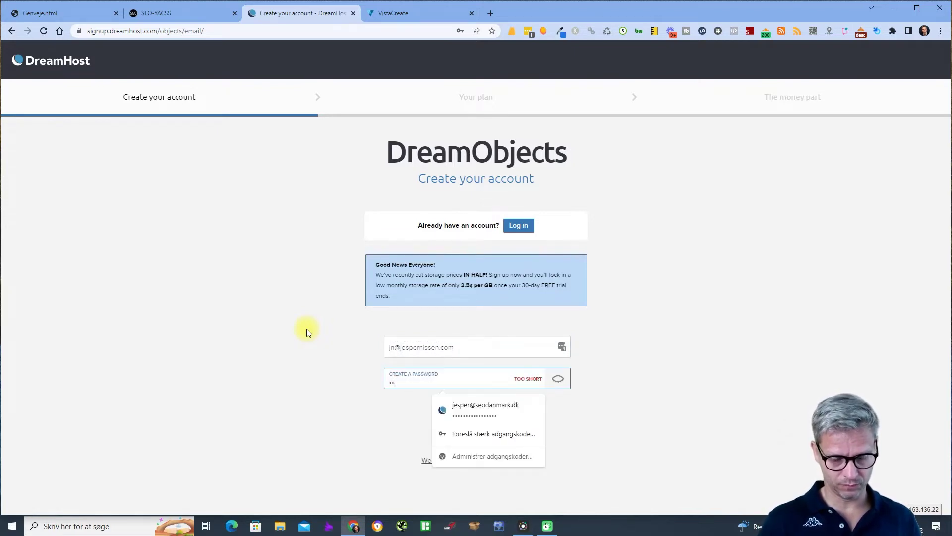
type("••••••••")
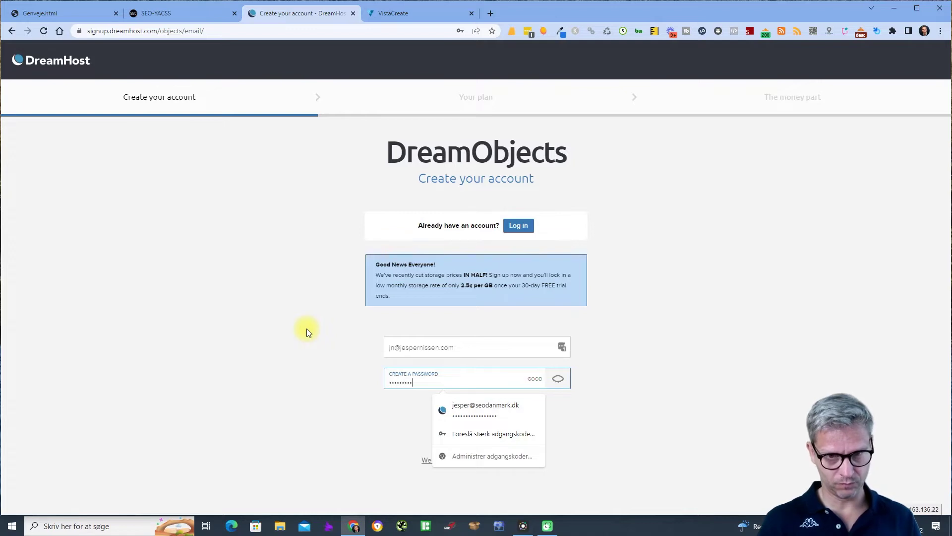
key("ctrl+a")
key("BackSpace")
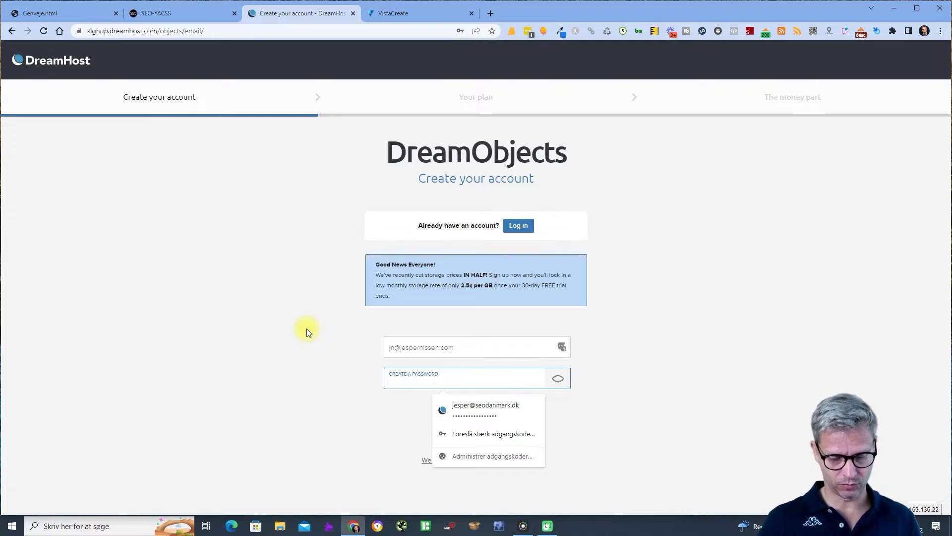
type("••••••••••")
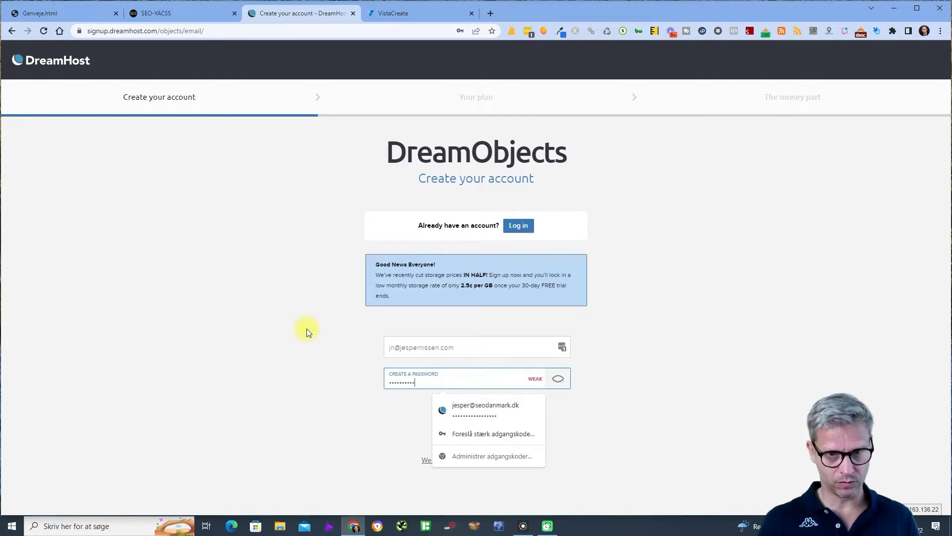
type("•")
left_click(689, 311)
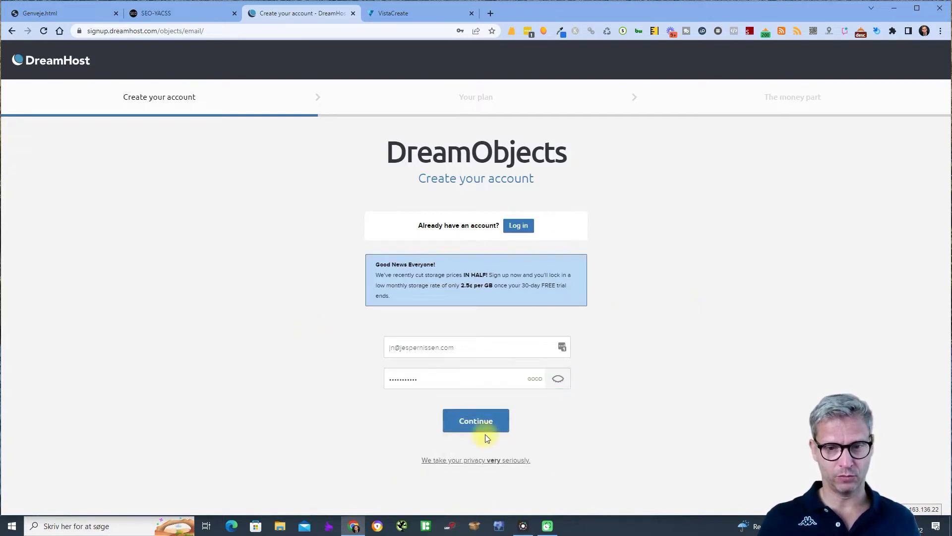
Submit the account details, save the login in LastPass, and continue past the Free Trial plan
left_click(477, 421)
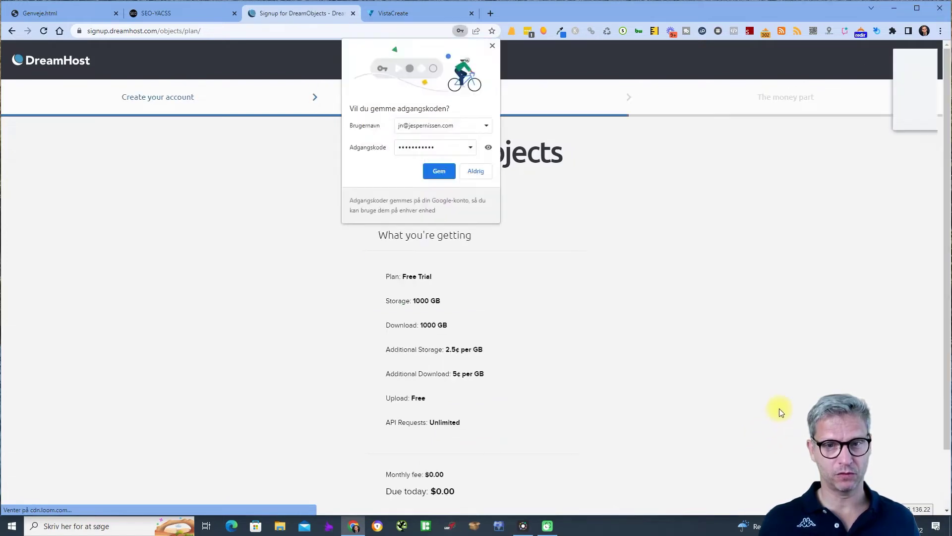
left_click(431, 173)
left_click(904, 116)
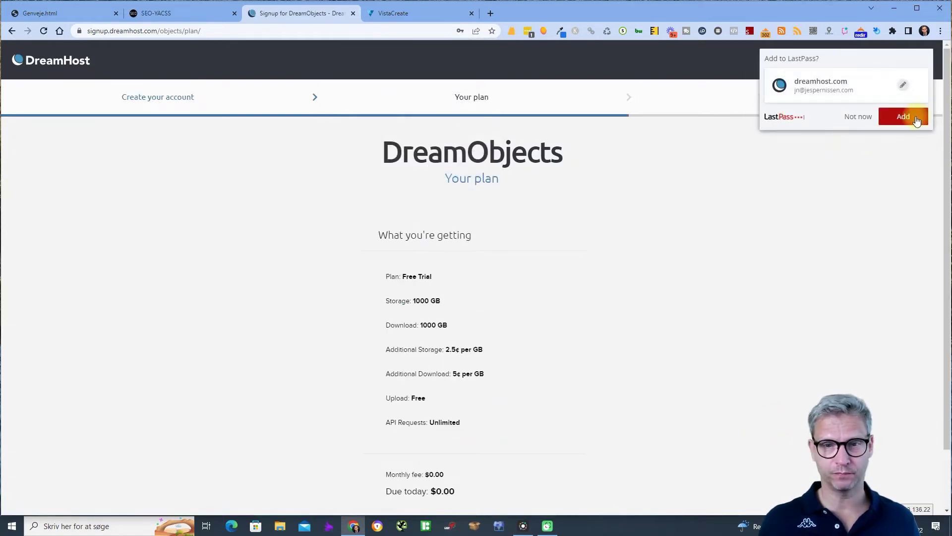
scroll(489, 240, "down", 1)
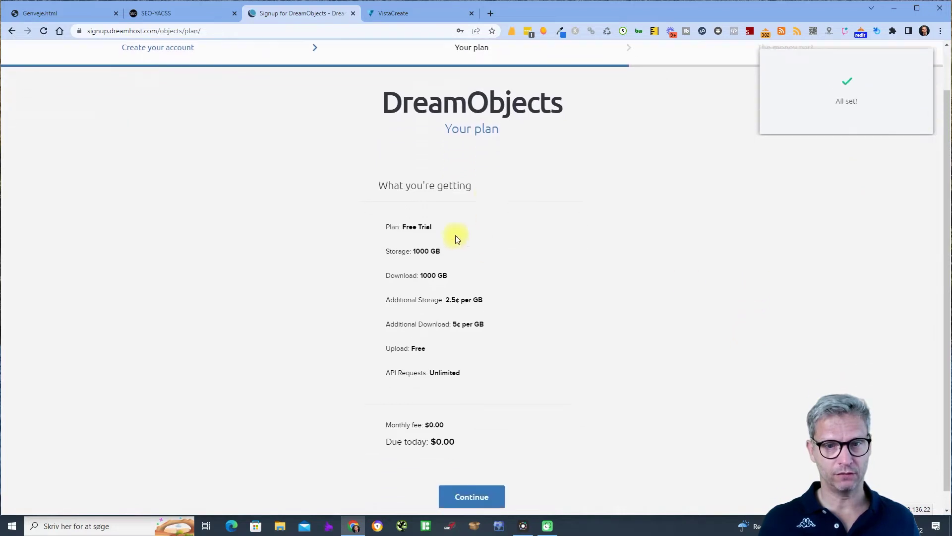
scroll(428, 227, "down", 1)
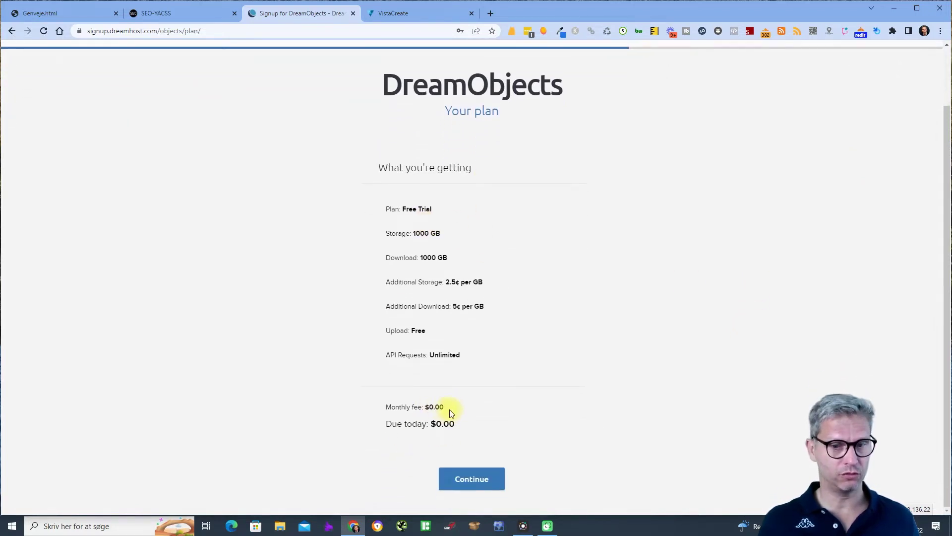
left_click(472, 479)
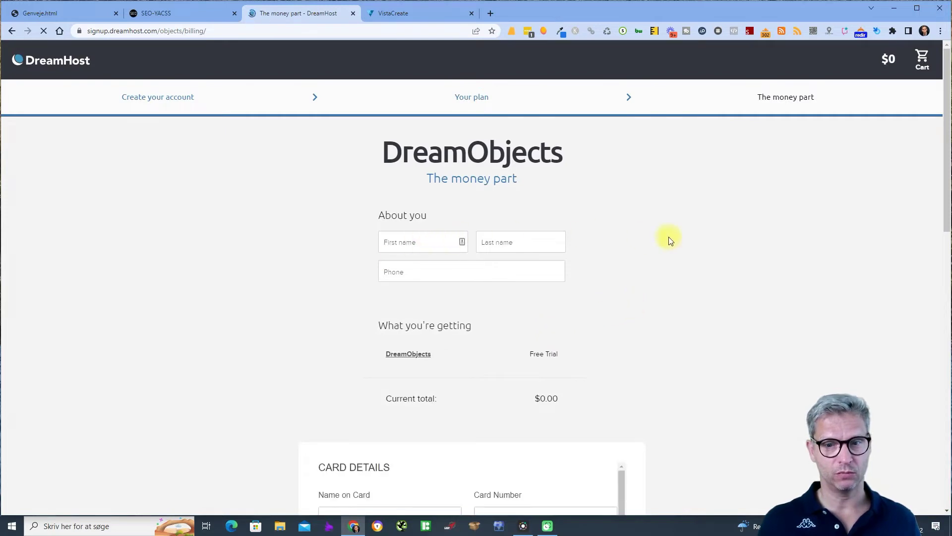
scroll(669, 237, "down", 1)
left_click(426, 204)
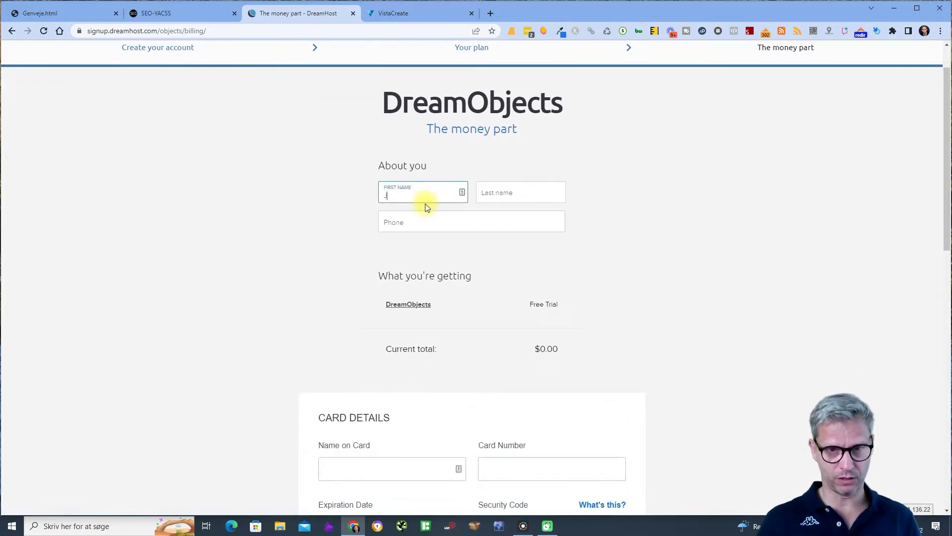
key("Tab")
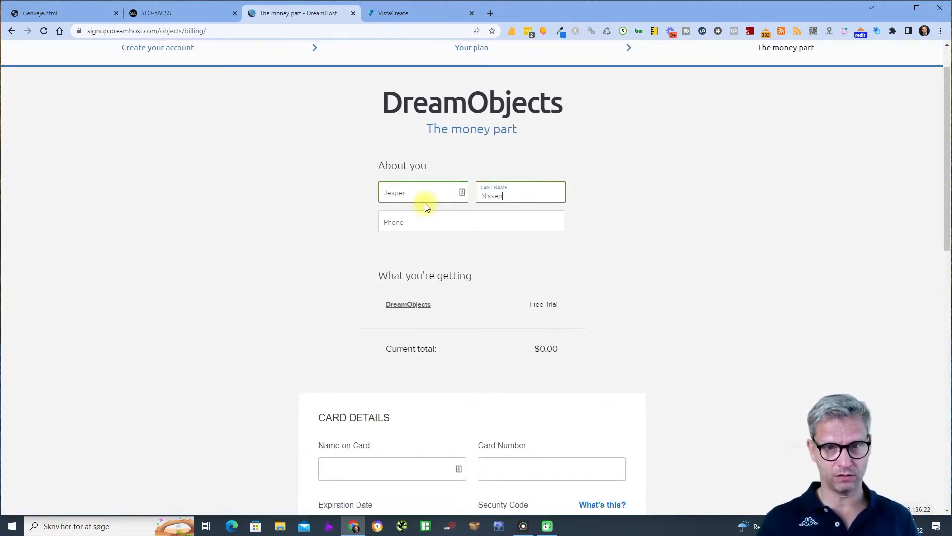
key("Tab")
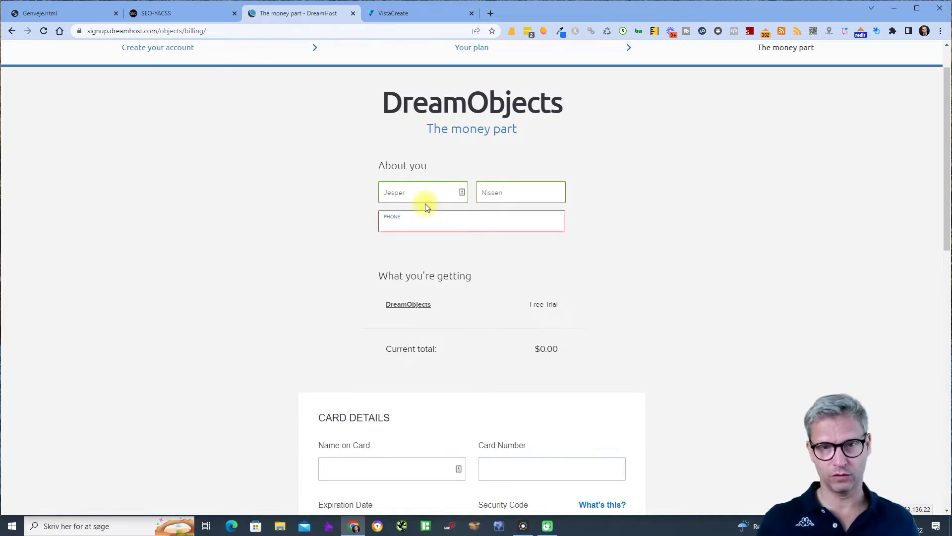
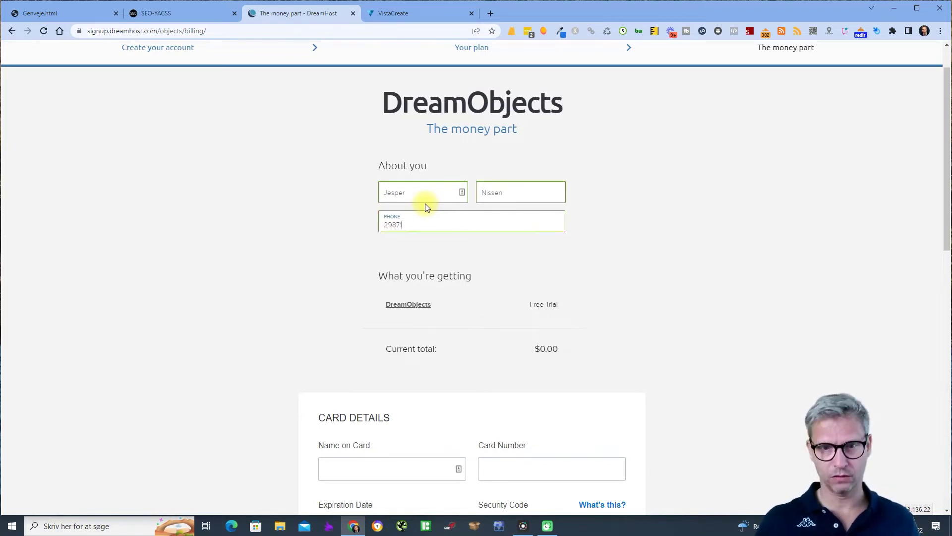
scroll(735, 230, "down", 2)
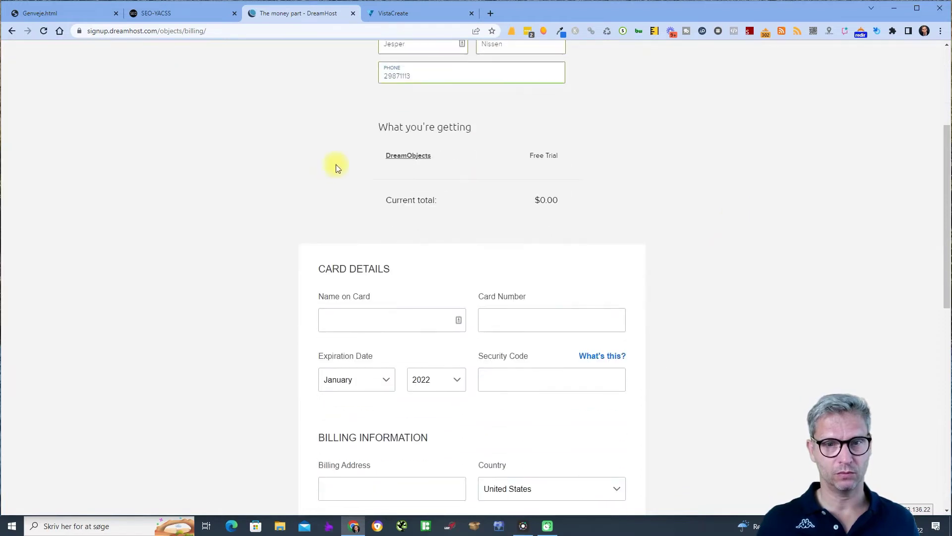
left_click(421, 159)
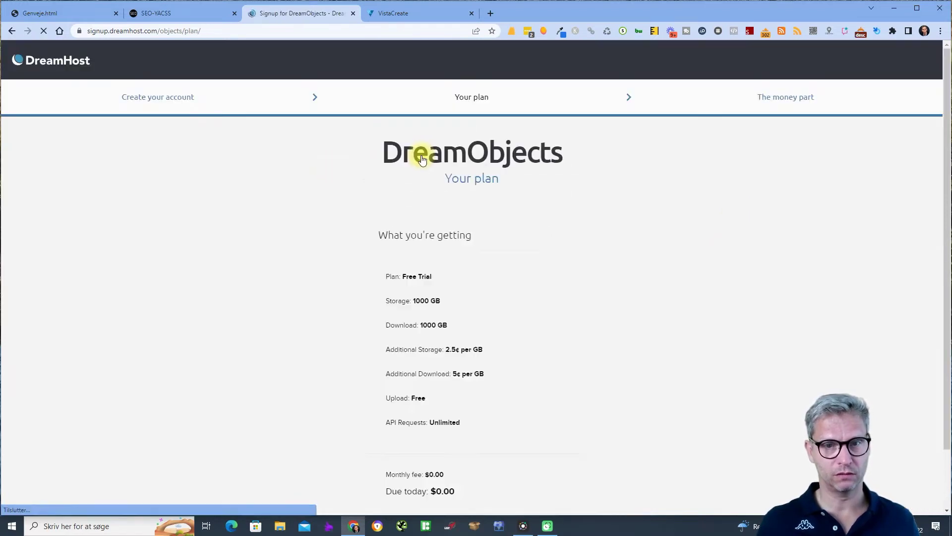
scroll(425, 156, "down", 2)
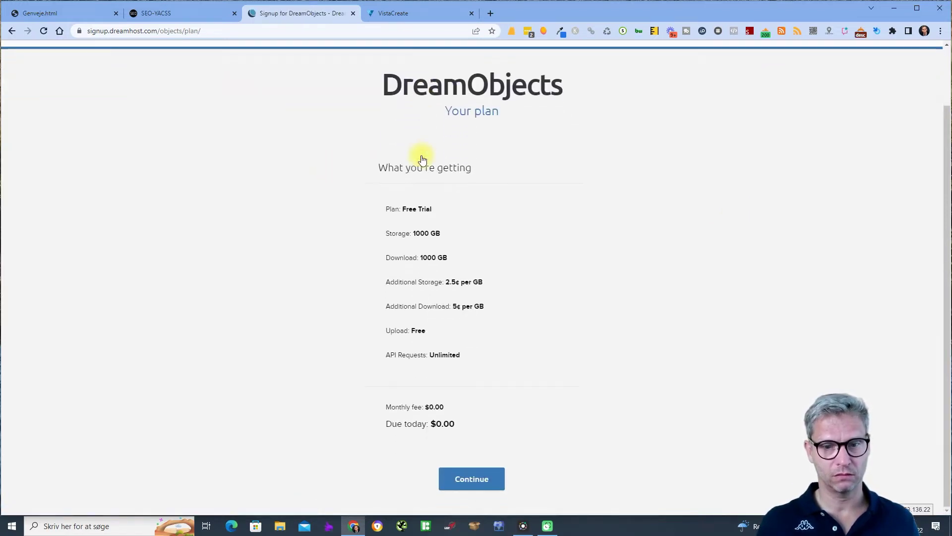
left_click(471, 482)
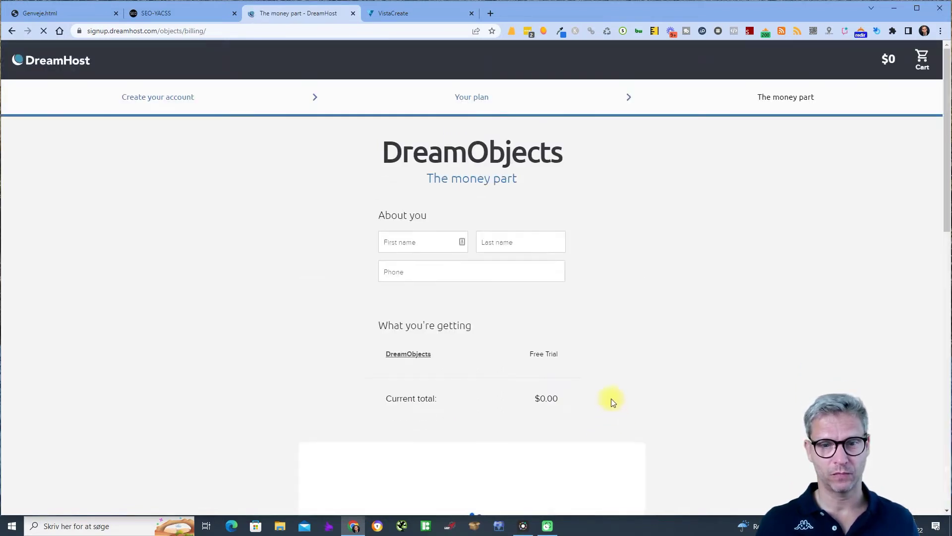
scroll(669, 372, "down", 2)
Enter first name, last name and phone on the billing form, fixing a first-name typo
left_click(418, 91)
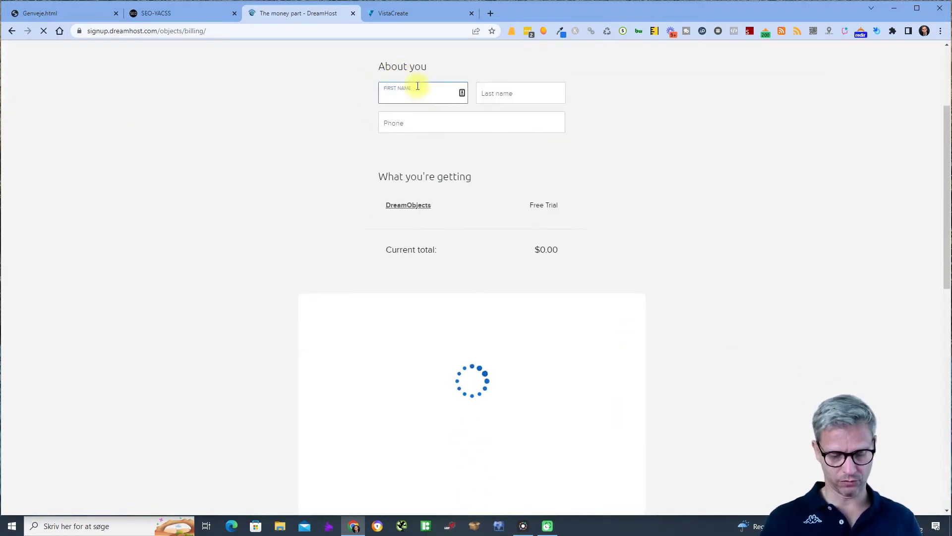
key("BackSpace")
key("BackSpace")
key("BackSpace")
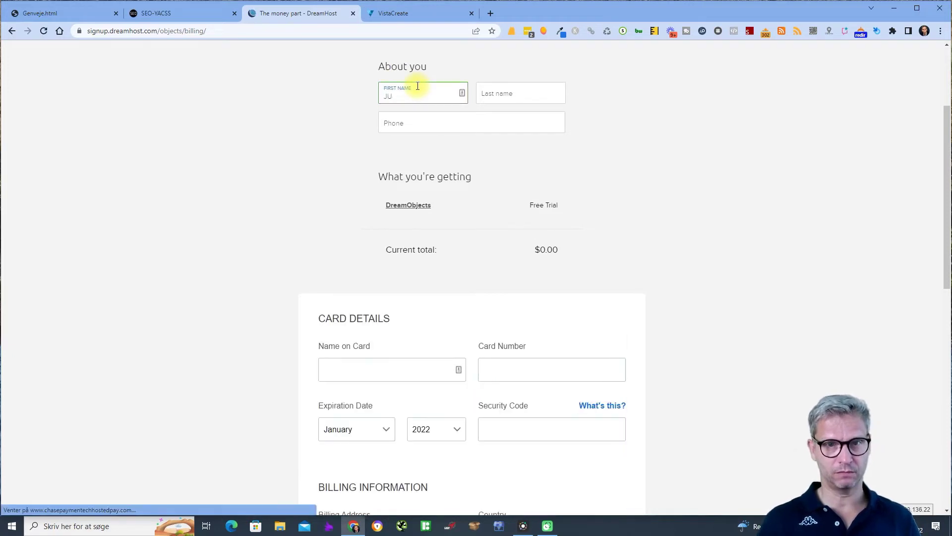
type("per")
key("Tab")
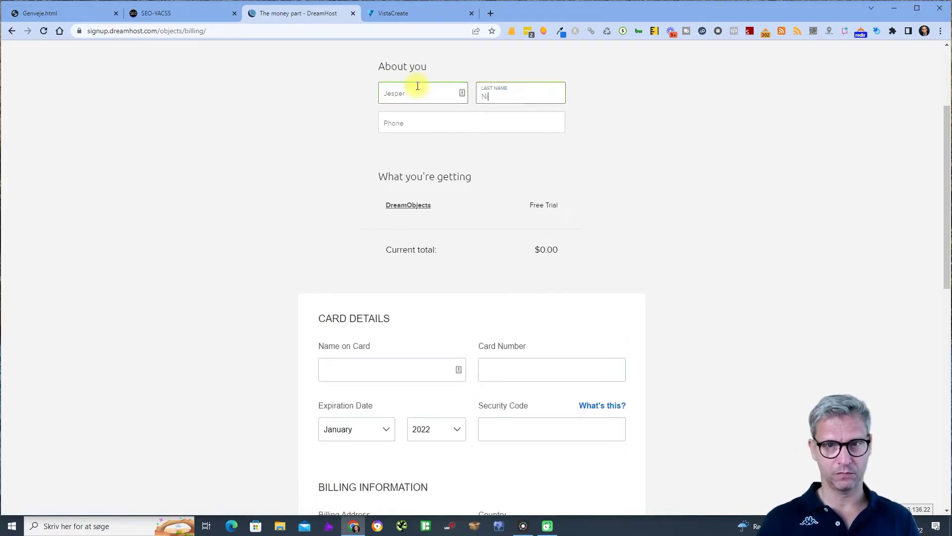
type("28")
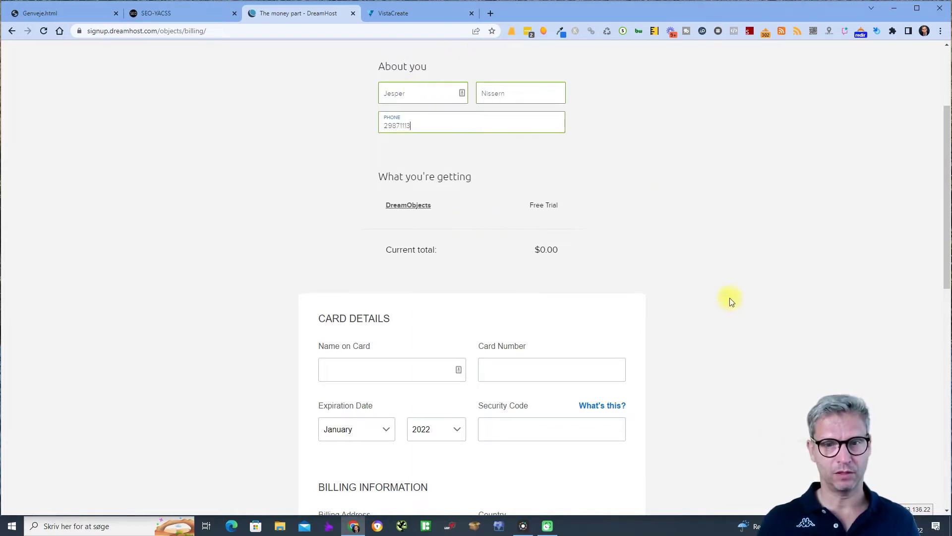
scroll(730, 299, "down", 2)
scroll(679, 207, "down", 2)
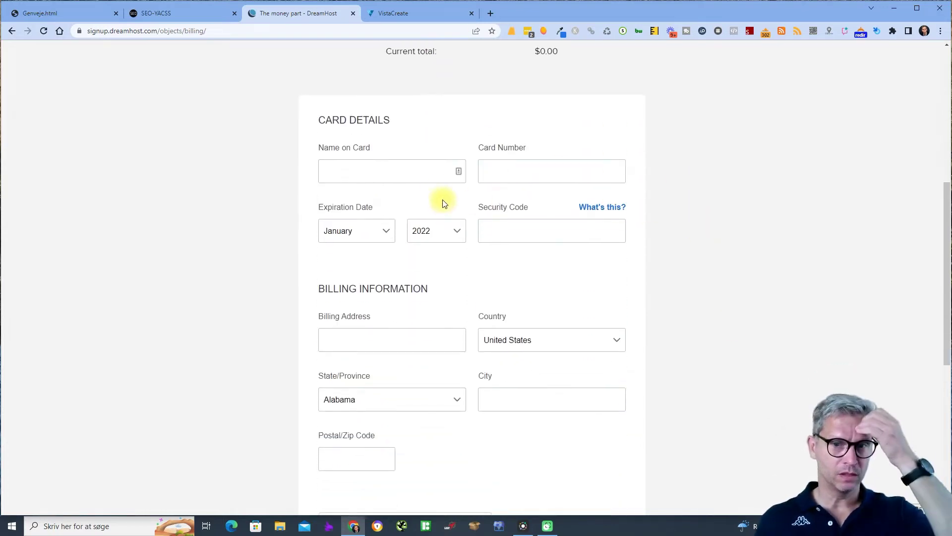
Move between the Name on Card, Card Number and security code fields in Card Details
left_click(431, 269)
left_click(535, 169)
left_click(389, 171)
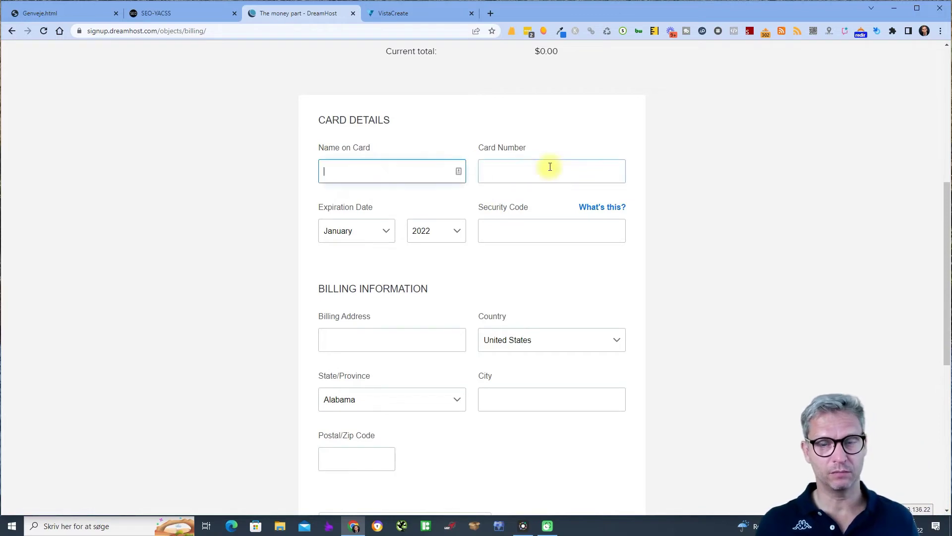
left_click(548, 167)
left_click(565, 231)
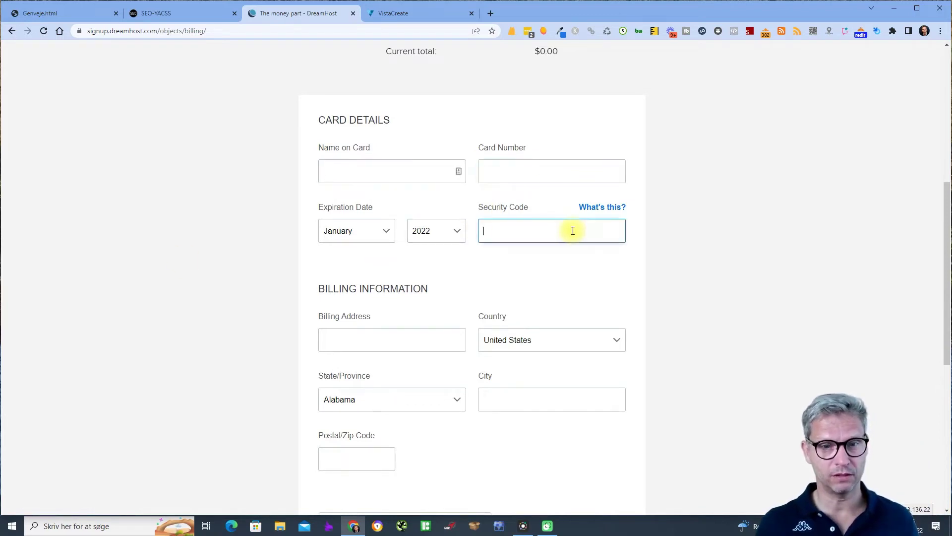
scroll(566, 230, "down", 3)
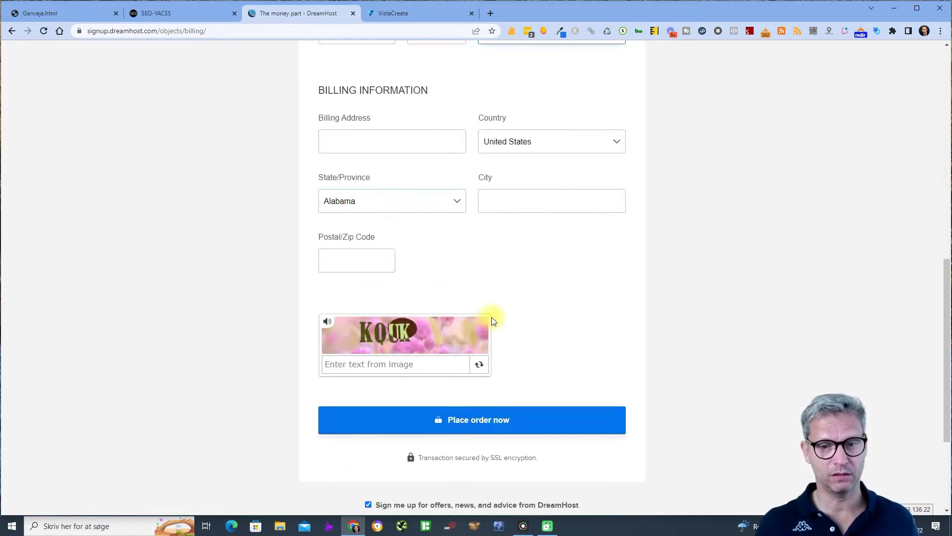
scroll(492, 317, "down", 2)
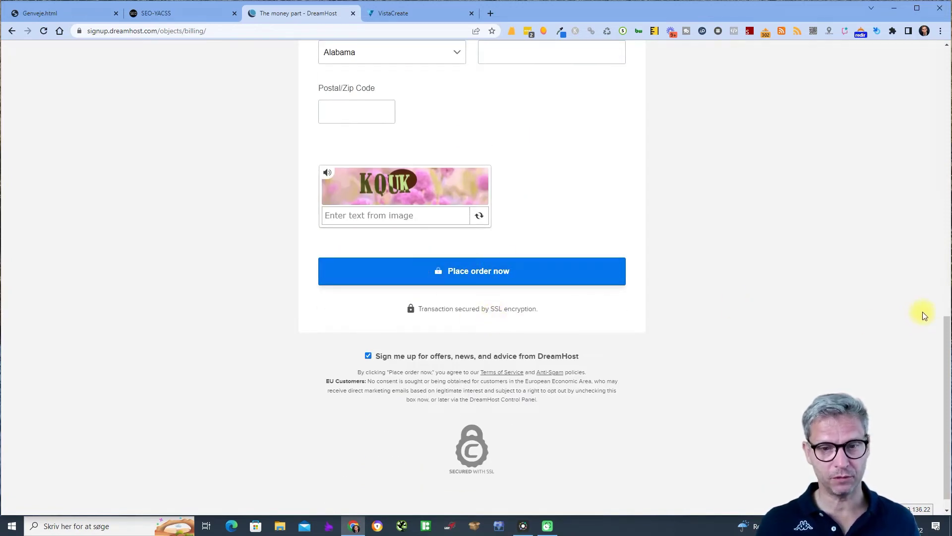
scroll(922, 312, "up", 3)
scroll(894, 288, "up", 2)
left_click(345, 121)
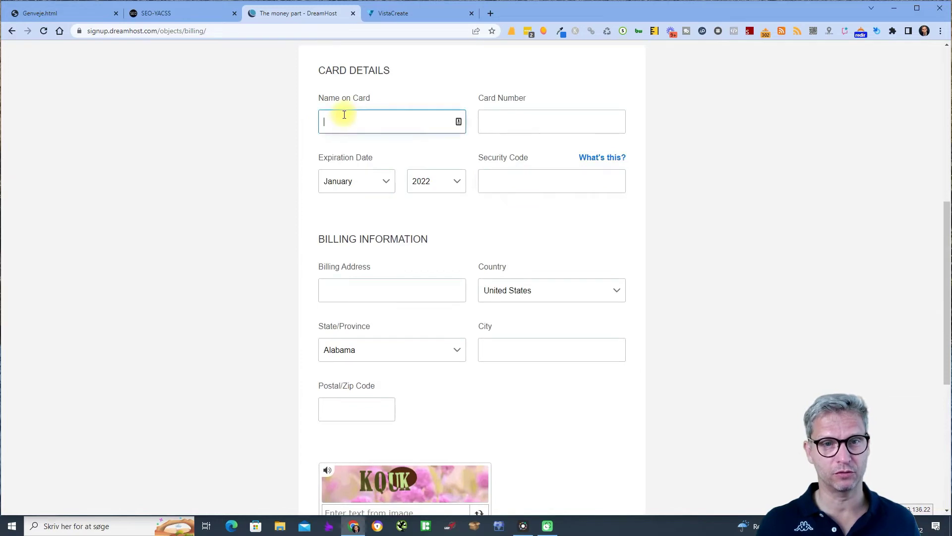
left_click(506, 121)
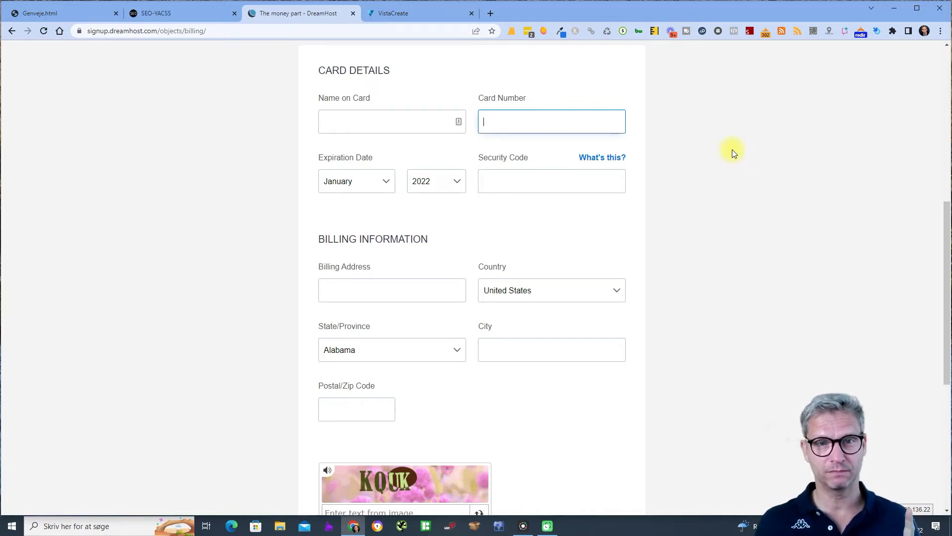
left_click(365, 119)
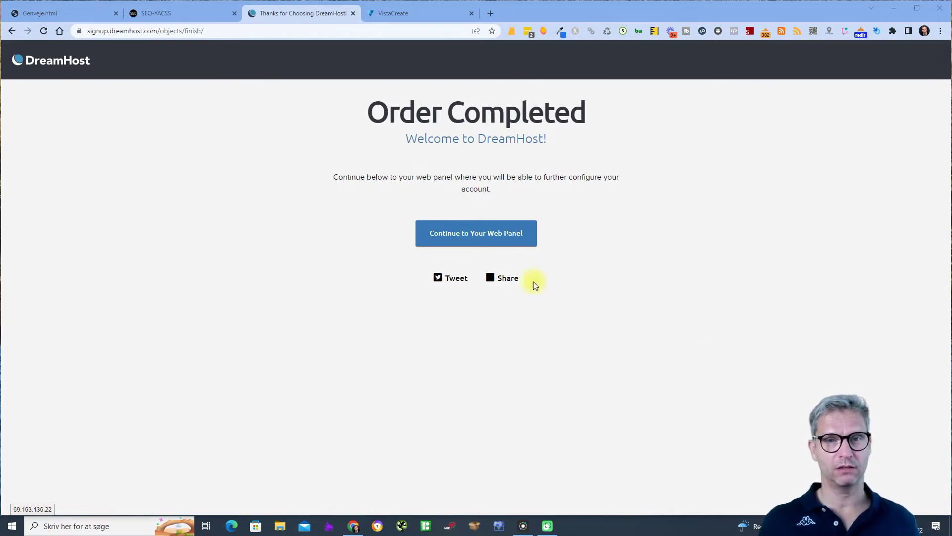
Highlight the Order Completed heading, then go on to the web control panel
left_click_drag(364, 112, 530, 140)
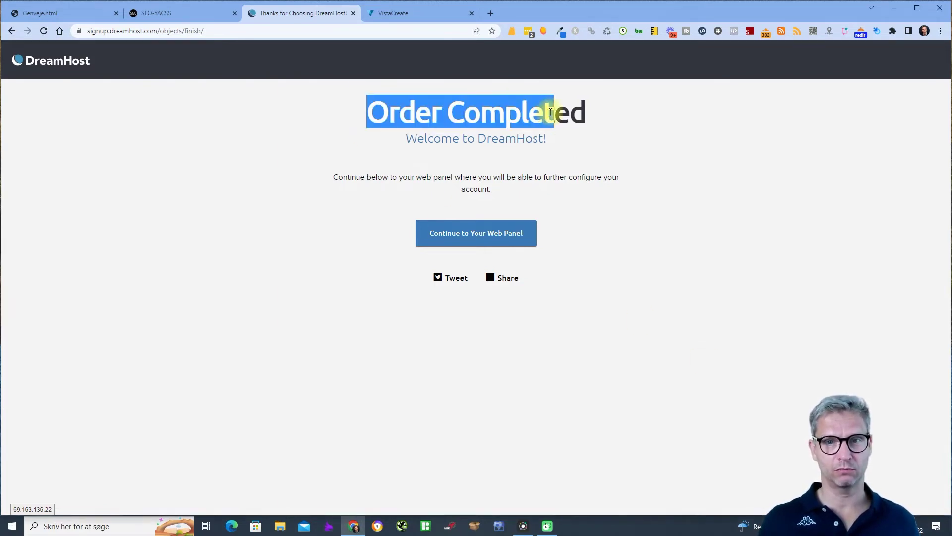
left_click(531, 140)
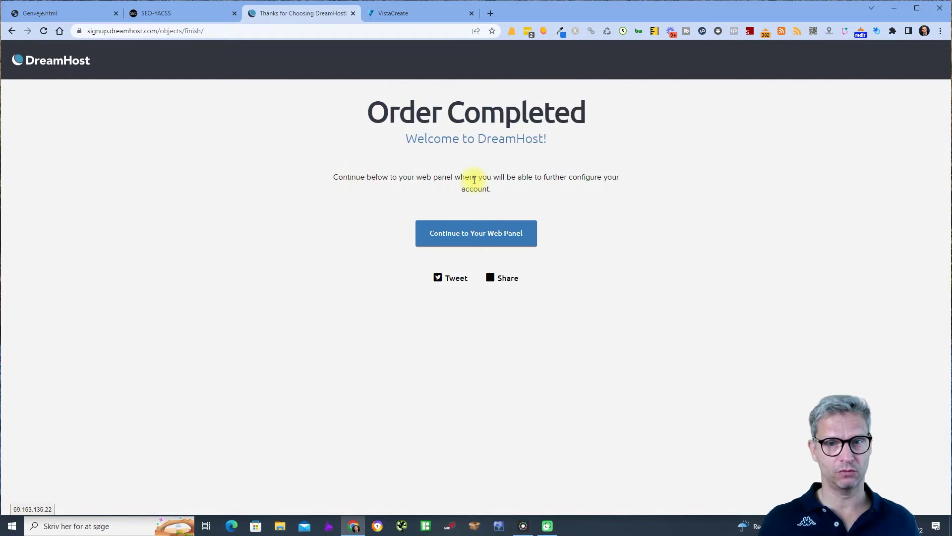
left_click(475, 233)
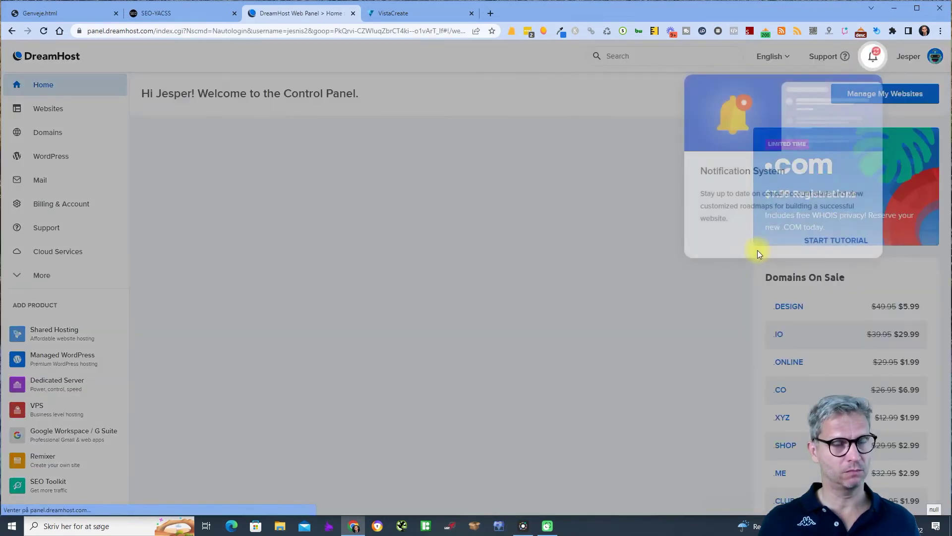
Dismiss the notifications list, then go to Cloud Services > DreamObjects in the sidebar
left_click(873, 59)
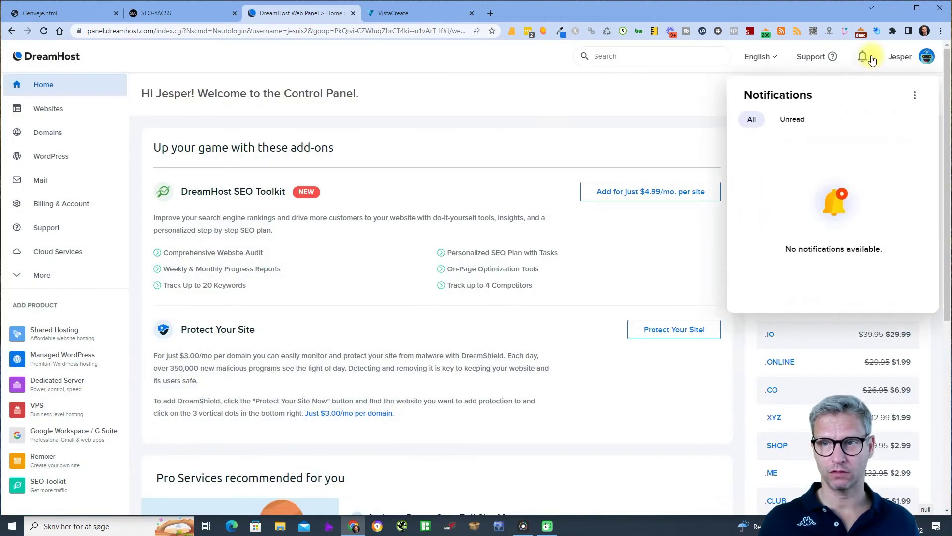
left_click(673, 108)
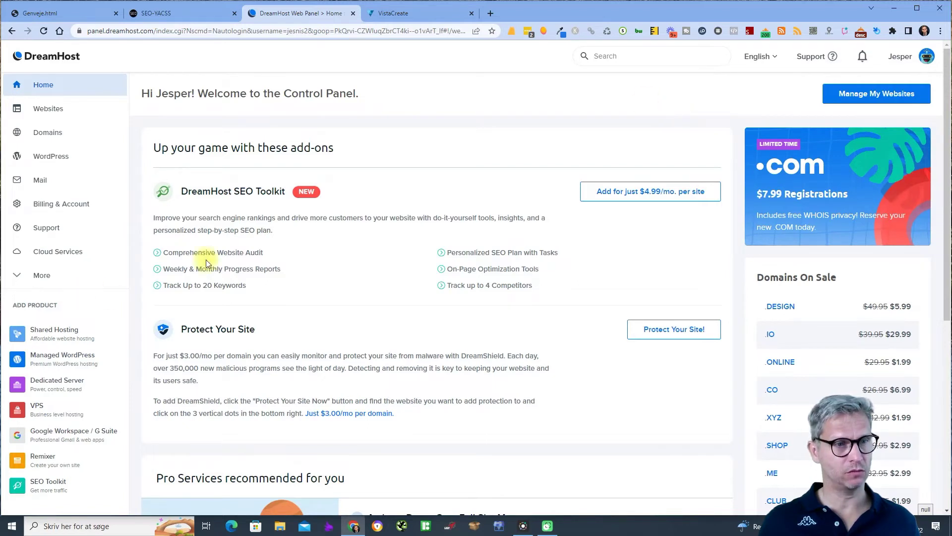
left_click(113, 254)
left_click(61, 272)
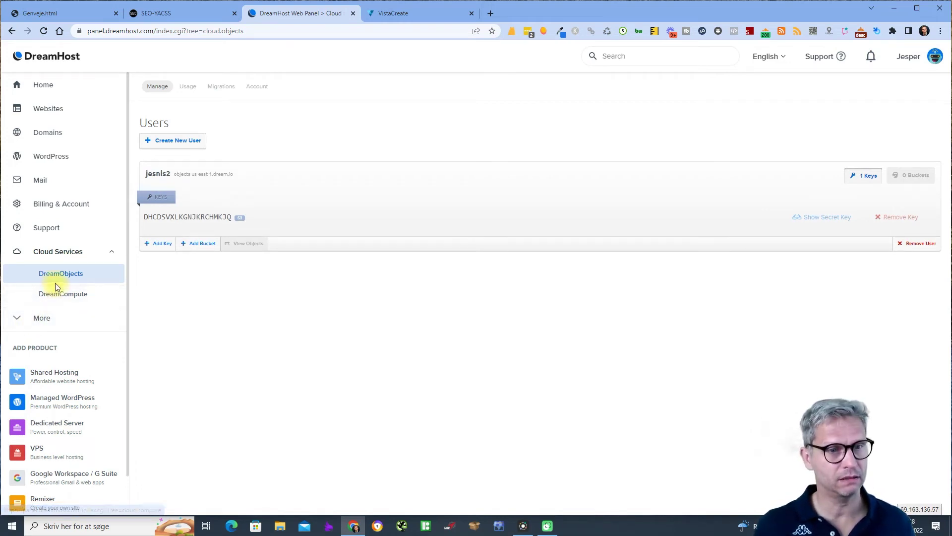
Check the account menu, open a DreamHost message in a background tab, then choose Account Information
left_click(909, 56)
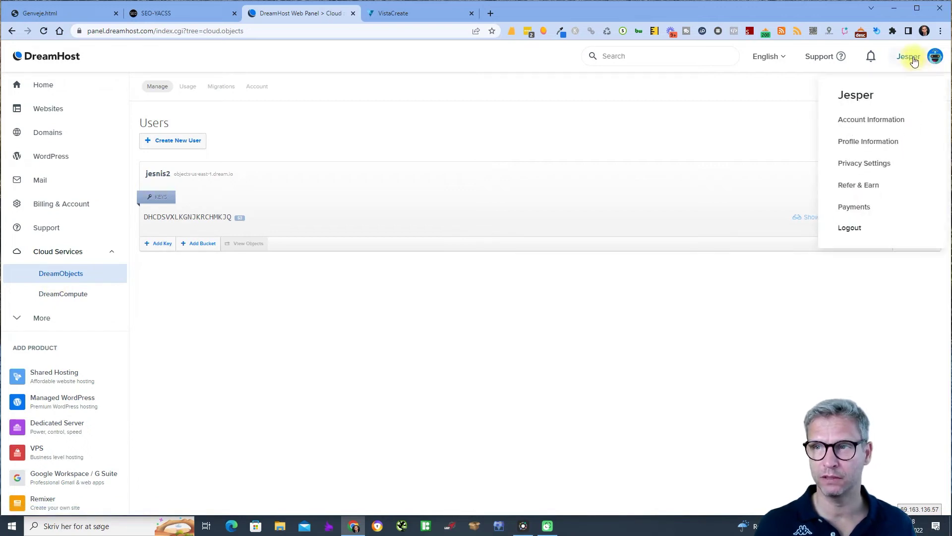
left_click(913, 59)
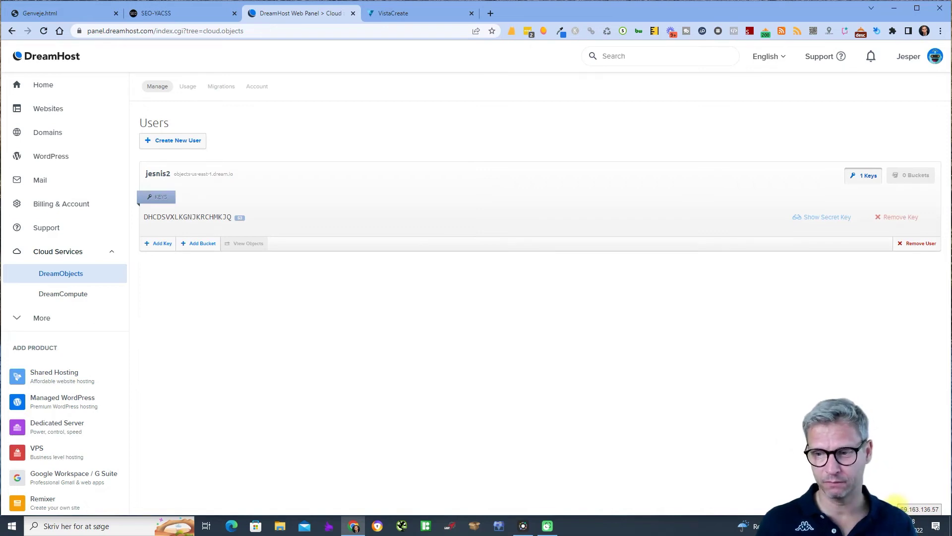
middle_click(923, 497)
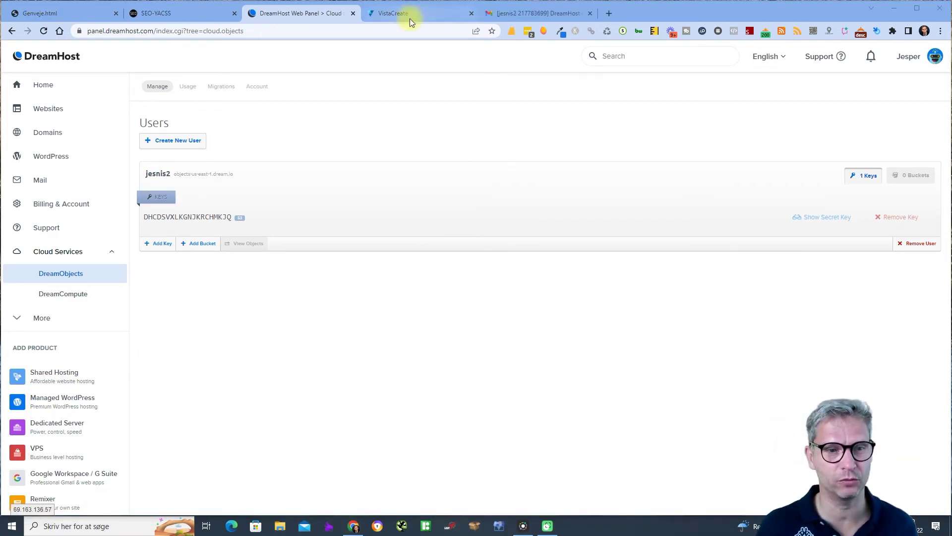
left_click(911, 62)
left_click(886, 119)
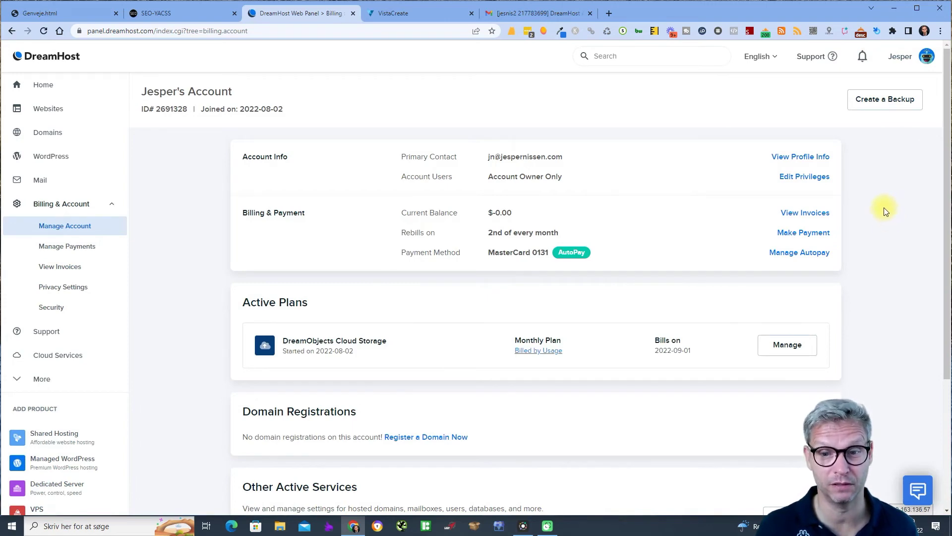
scroll(884, 207, "down", 2)
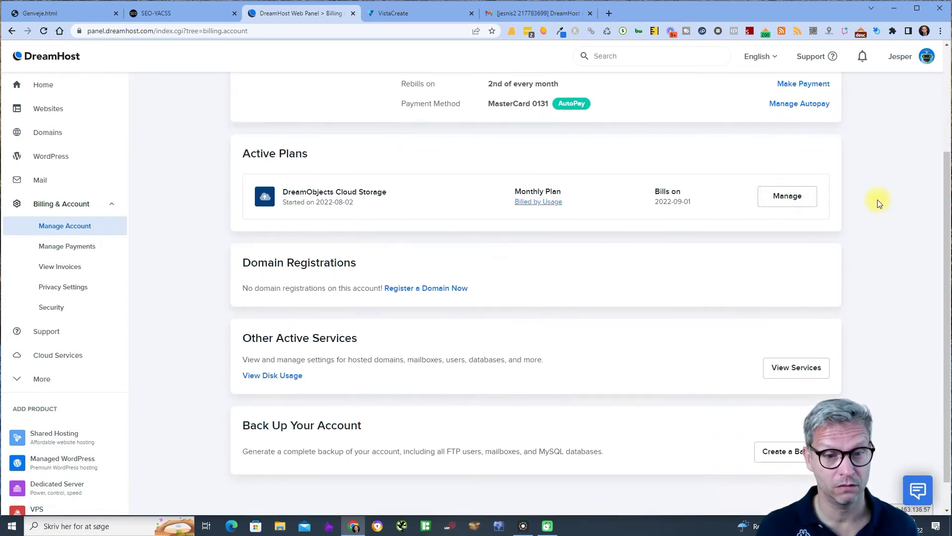
scroll(878, 199, "up", 2)
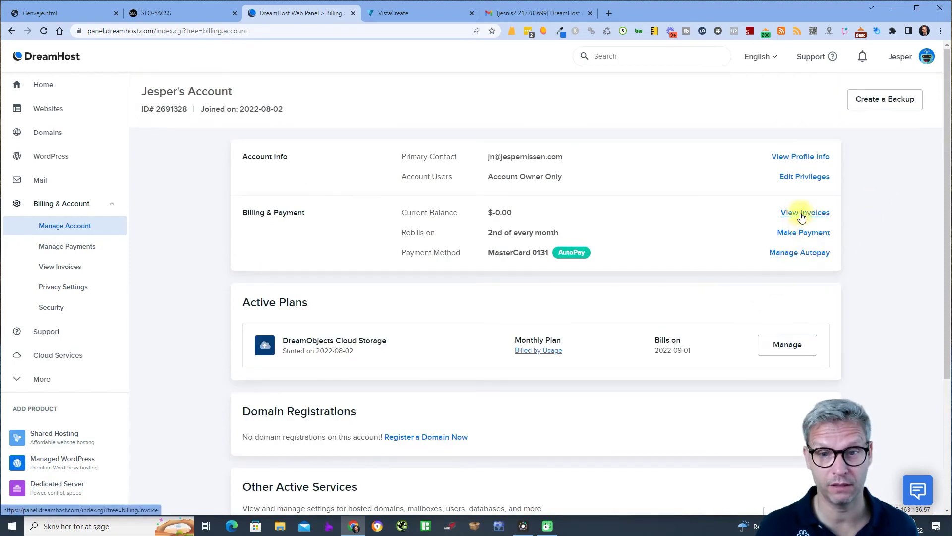
View the Manage Autopay payments, return to the account page, and open the DreamObjects Cloud Storage plan
left_click(801, 253)
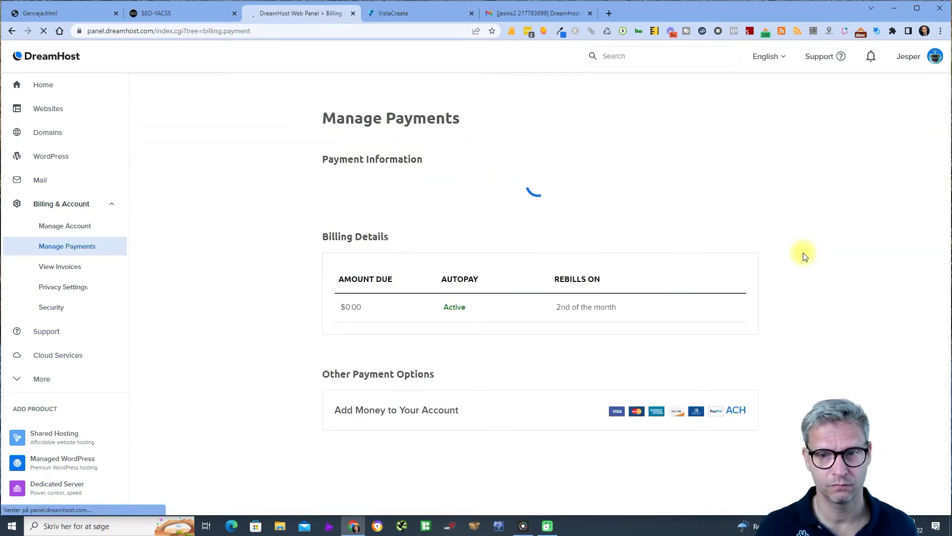
scroll(801, 251, "down", 1)
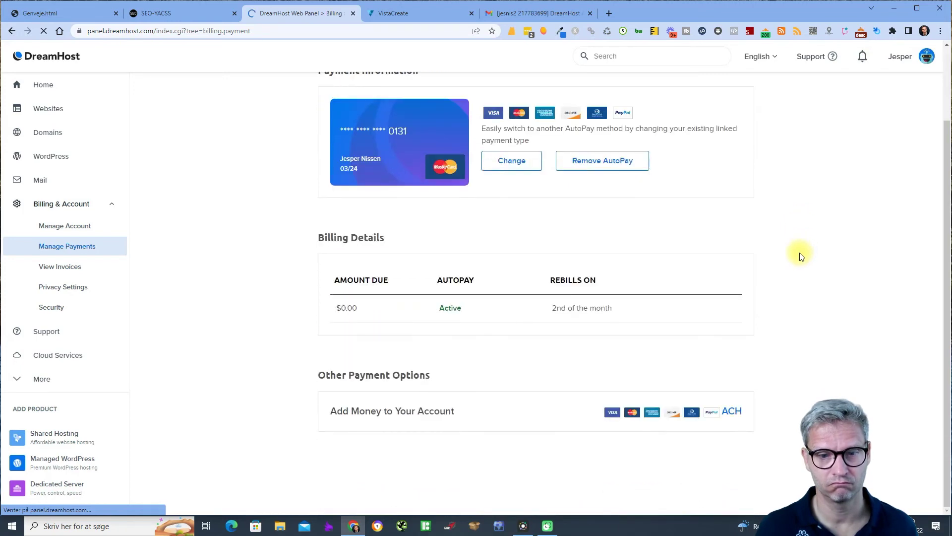
left_click(12, 31)
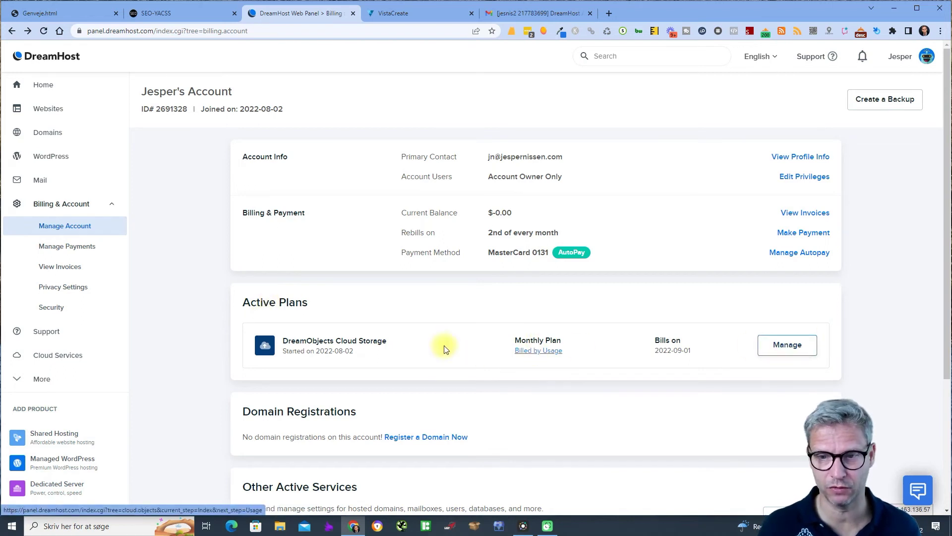
left_click(787, 344)
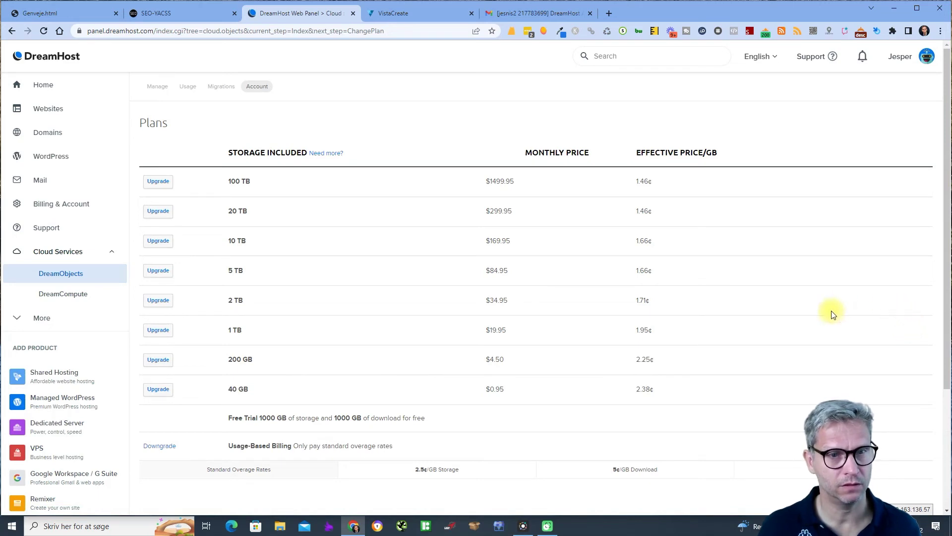
scroll(832, 314, "down", 2)
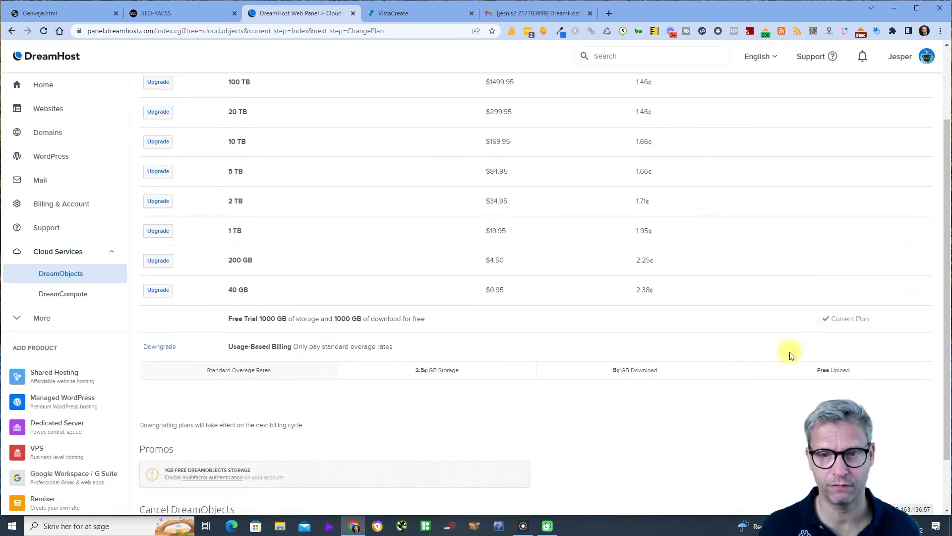
scroll(789, 349, "up", 2)
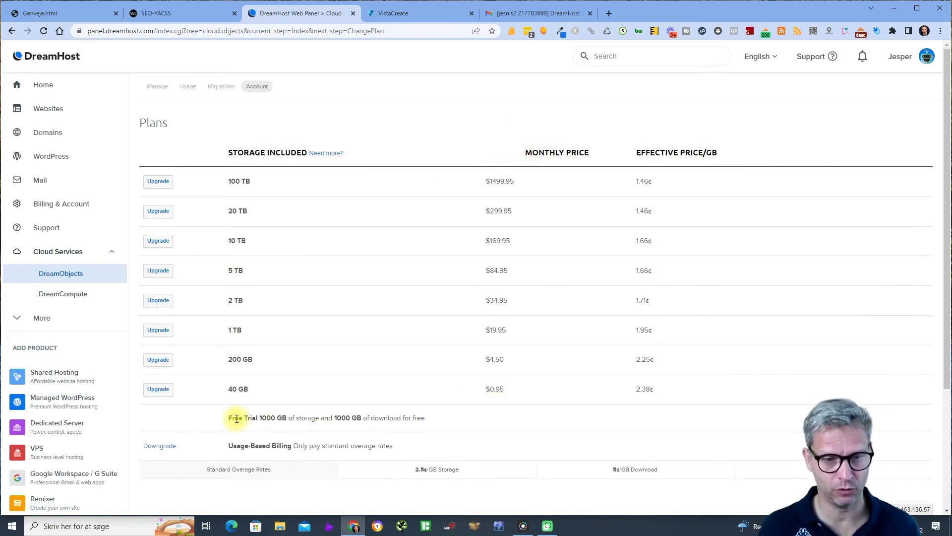
Highlight the Free Trial row's 1000 GB allowance, then the 40 GB plan size
left_click_drag(235, 418, 256, 421)
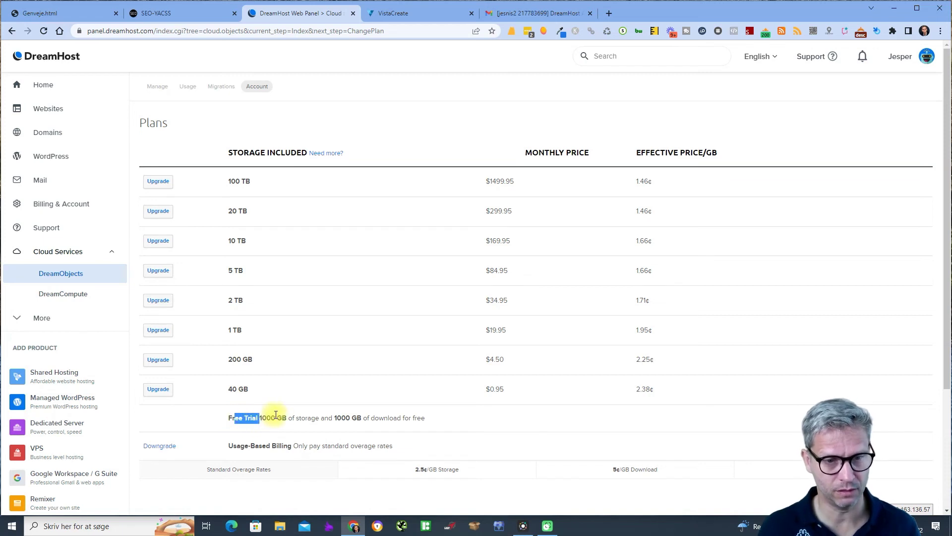
left_click_drag(335, 418, 379, 417)
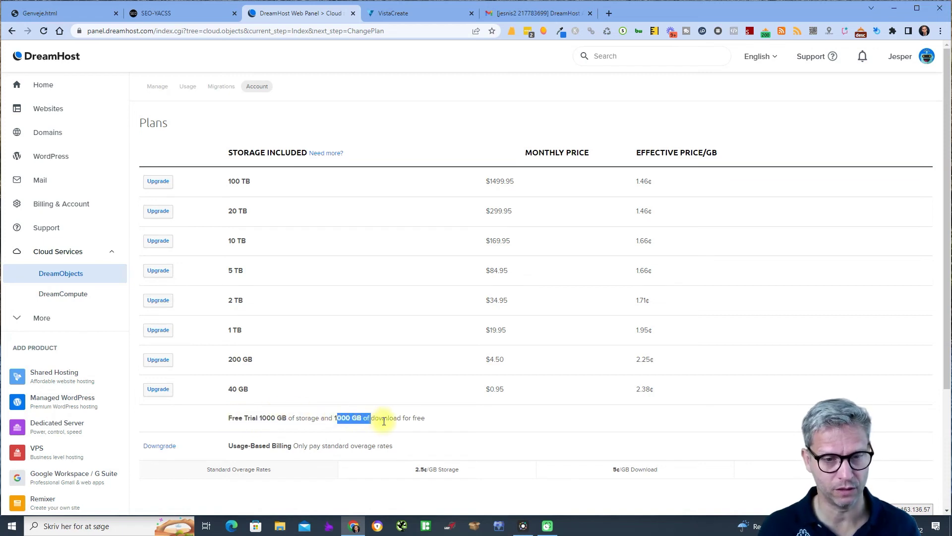
left_click(405, 418)
scroll(402, 415, "down", 2)
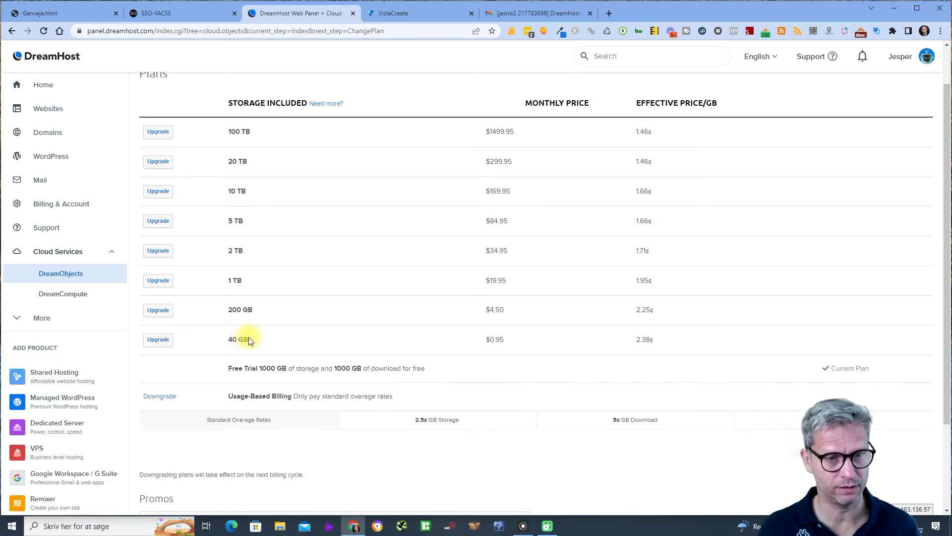
left_click_drag(251, 339, 224, 339)
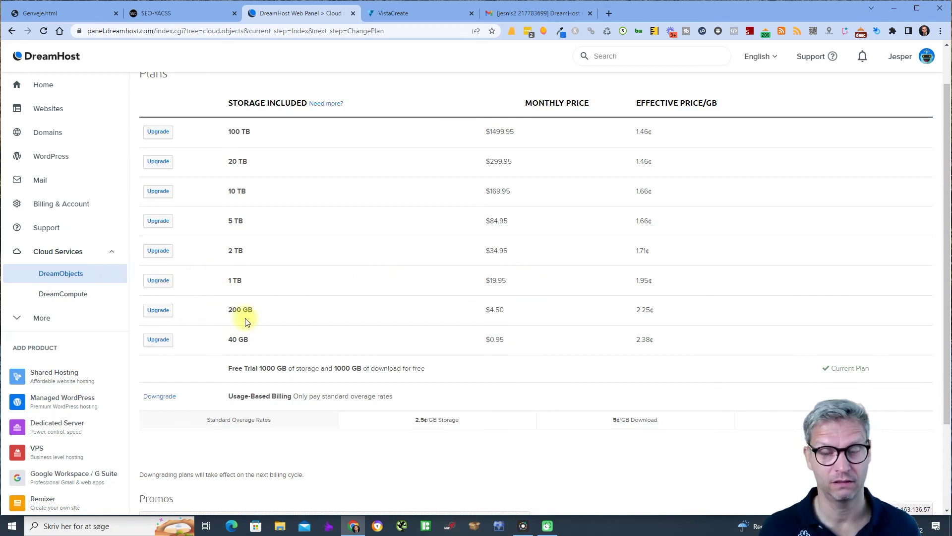
scroll(487, 301, "down", 1)
scroll(595, 394, "up", 3)
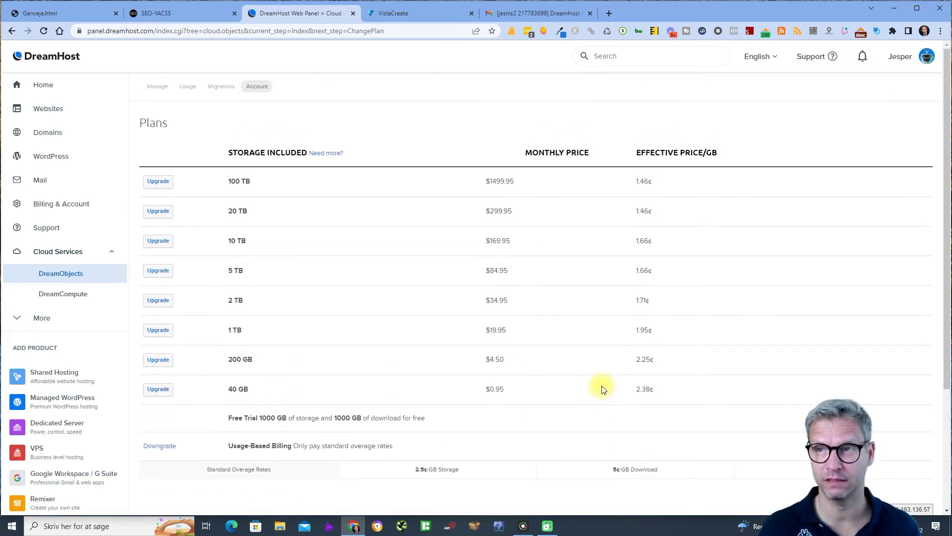